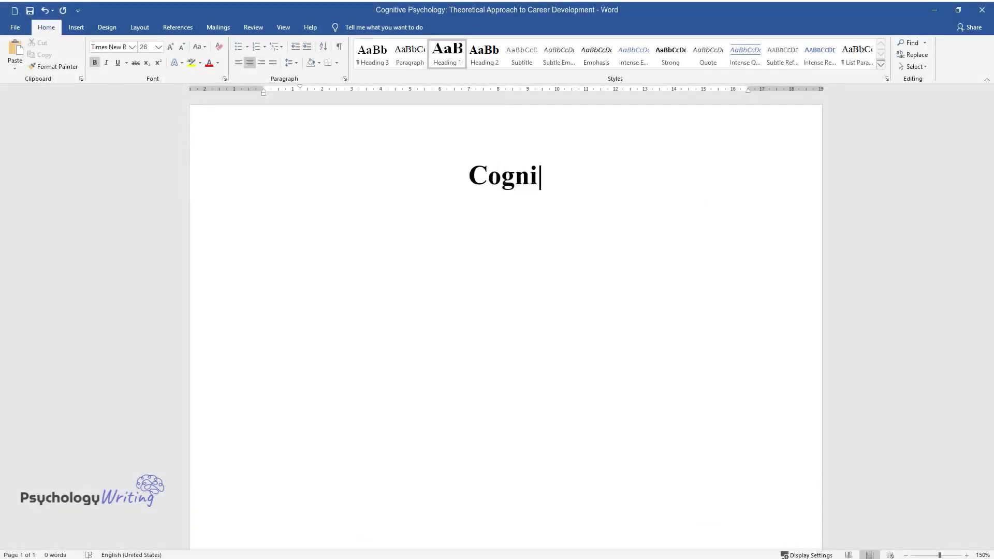
Enter the centred bold title 'Cognitive Psychology: Theoretical Approach to Career Development' at the top
{"action": "type", "text": "oretical"}
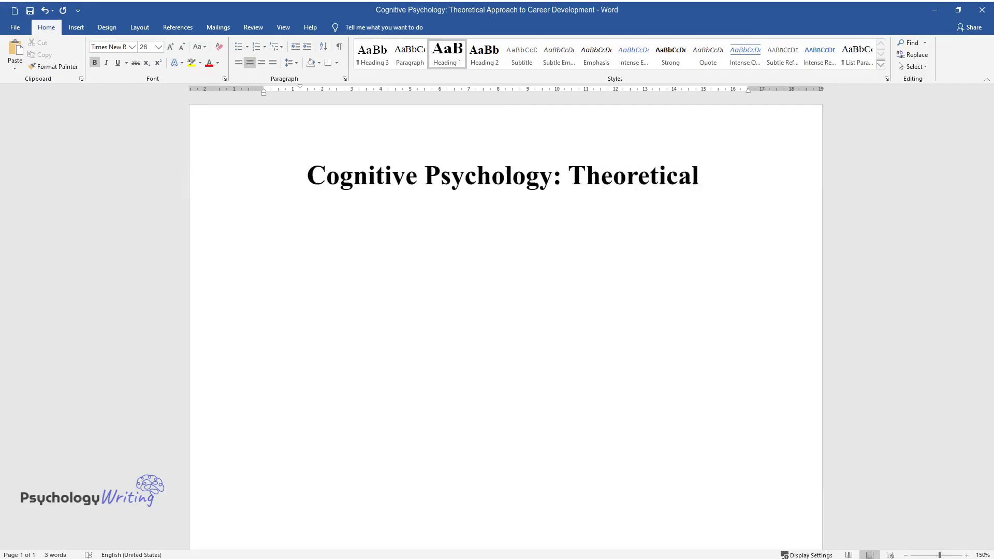
{"action": "type", "text": " Approach to Career Development"}
Add the Introduction heading and its paragraph, then the Theories Overview heading with CBT text
{"action": "key", "text": "Return"}
{"action": "type", "text": "Introduction"}
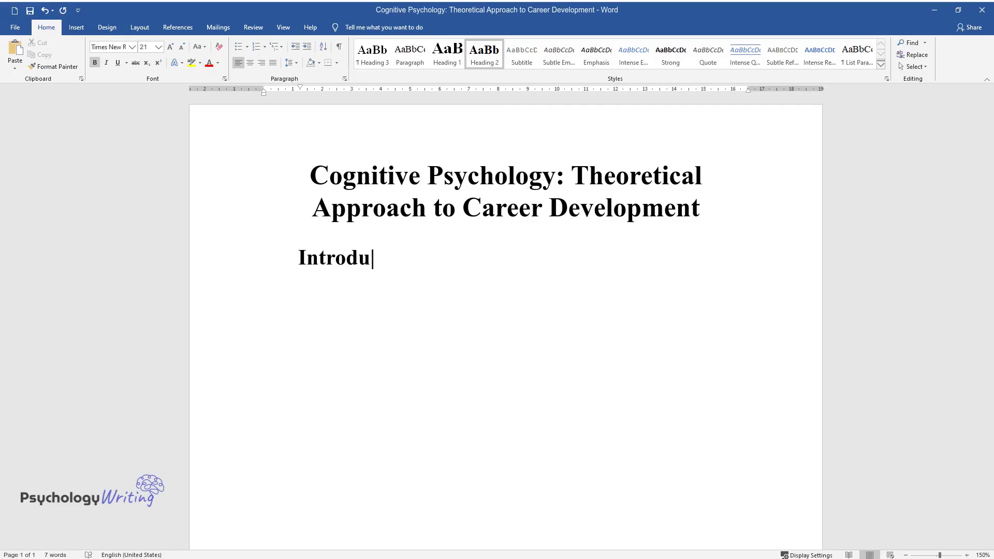
{"action": "key", "text": "Return"}
{"action": "type", "text": "Cognitive psychology is a branch of psychology that helps in stud"}
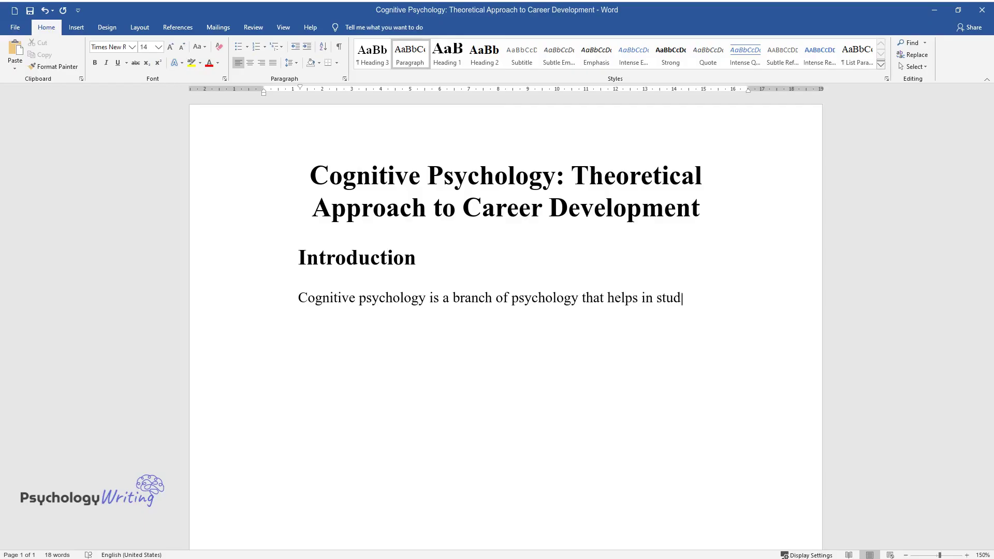
{"action": "type", "text": "ying mental processes, such as perception, thought, memory, linguistics, problem-solving, and stud"}
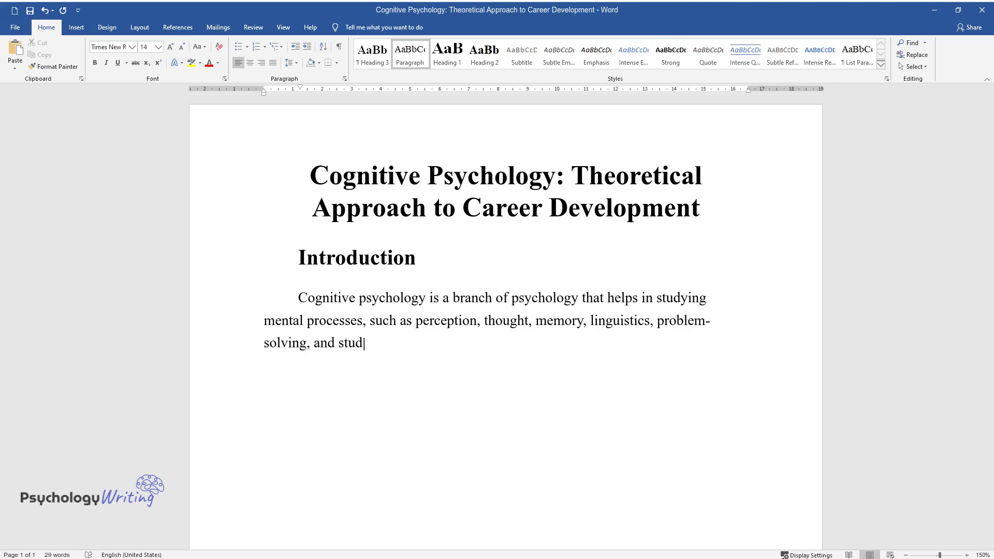
{"action": "type", "text": "ying. The cognitive research appr"}
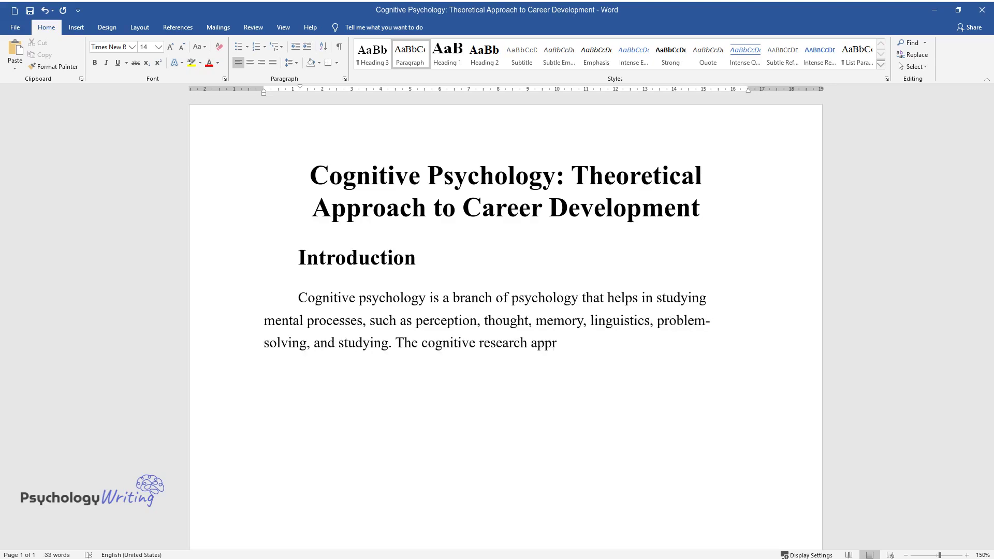
{"action": "type", "text": "oach provides managing memory disorders, "}
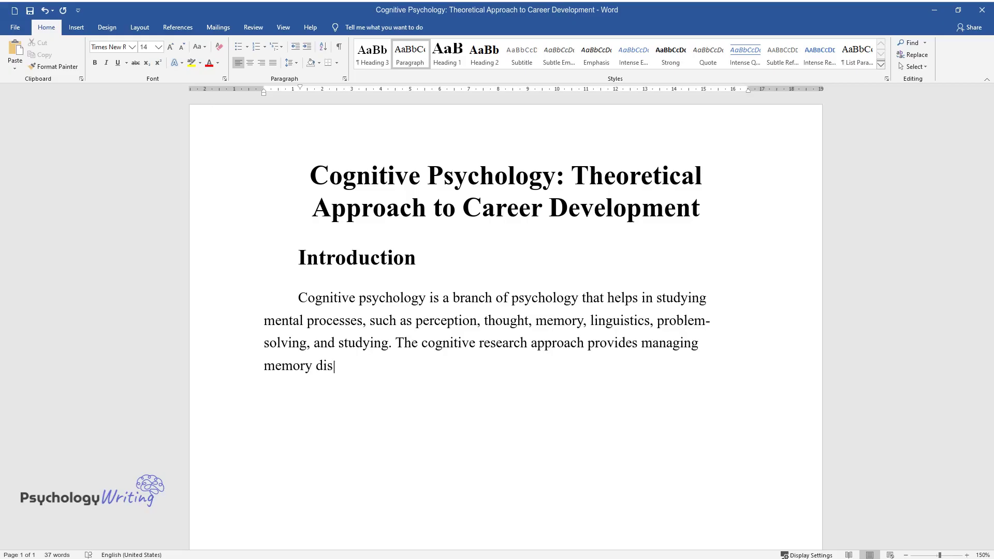
{"action": "type", "text": "decision-making accuracy,"}
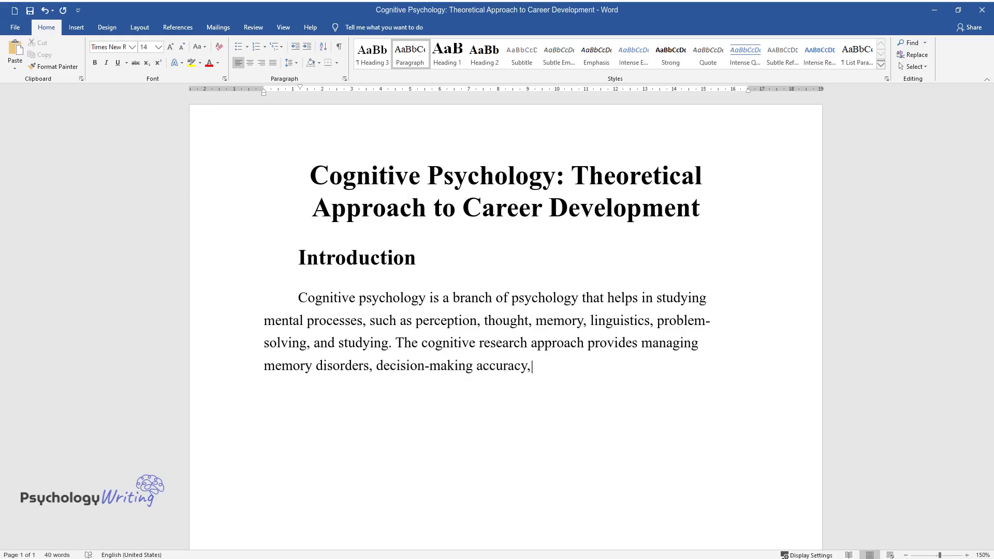
{"action": "type", "text": " looking for methods on how peop"}
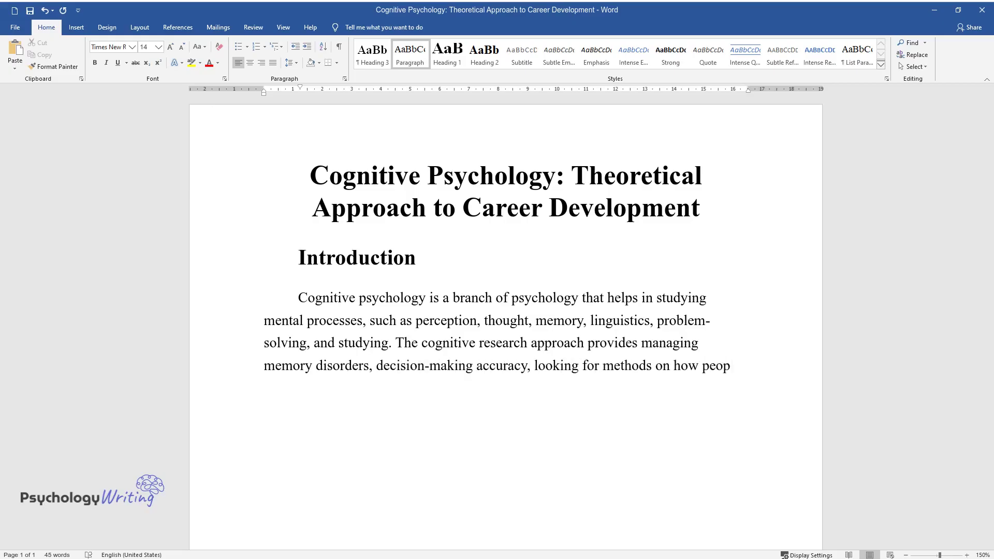
{"action": "type", "text": "le can recover from brain damage,"}
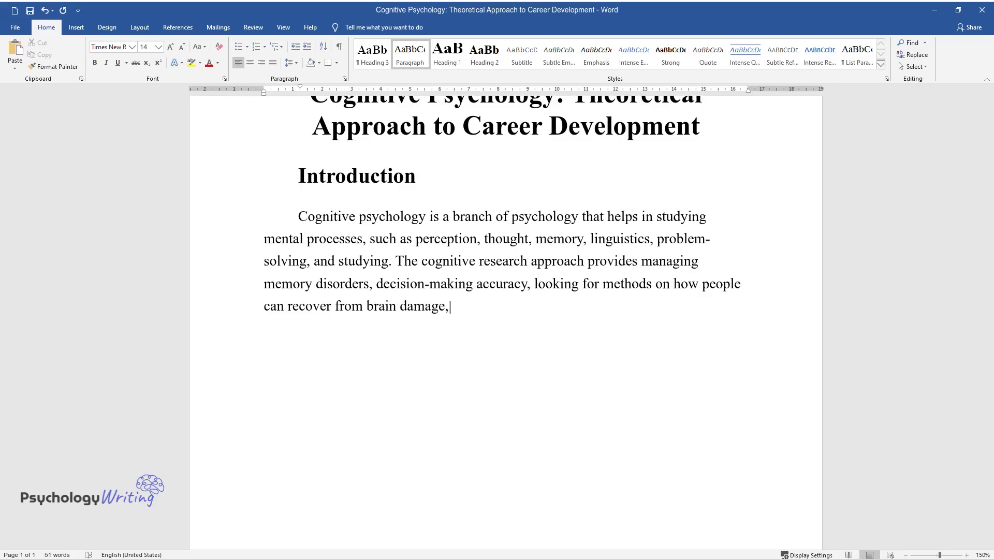
{"action": "type", "text": " treatment of learning disorders,"}
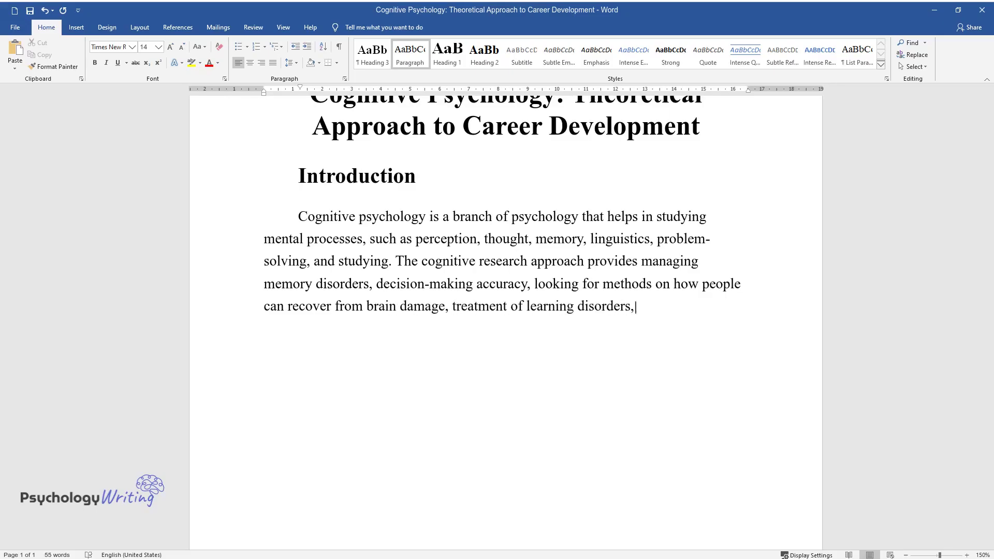
{"action": "type", "text": " and structure of educational programs that enhan"}
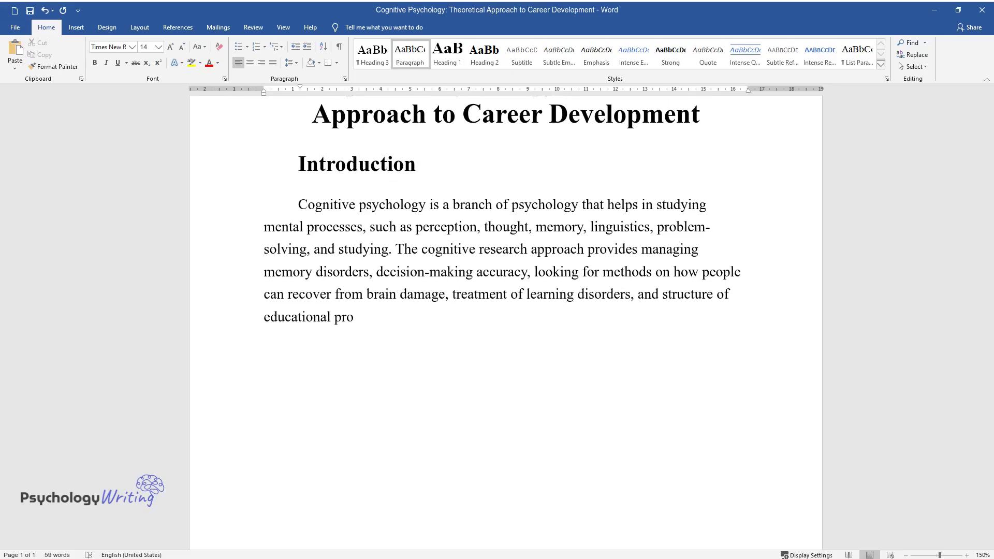
{"action": "type", "text": "ce learning. Social Cognitive Theory explains the"}
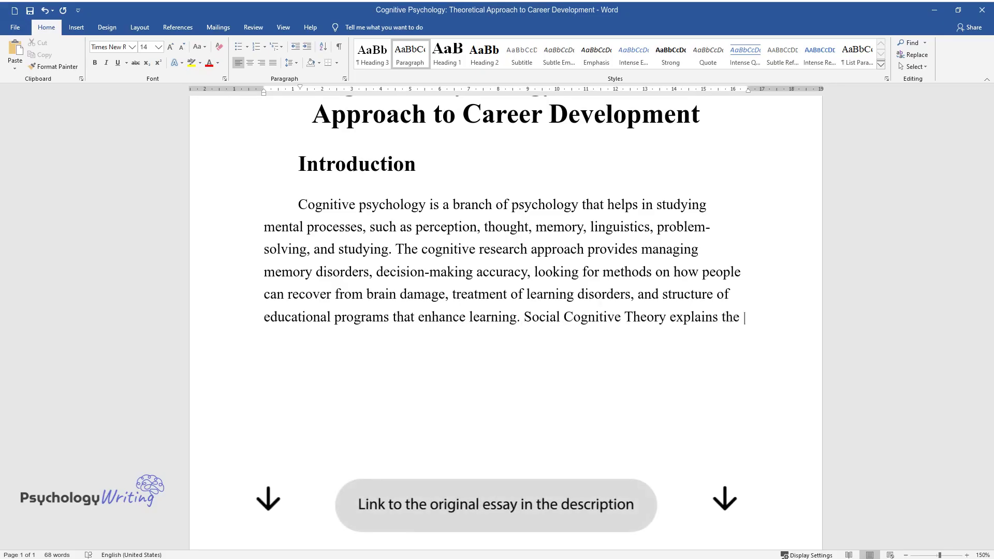
{"action": "type", "text": " environmental factors that affect health aspects. The theories are applied in future careers in making critical decisions, improvi"}
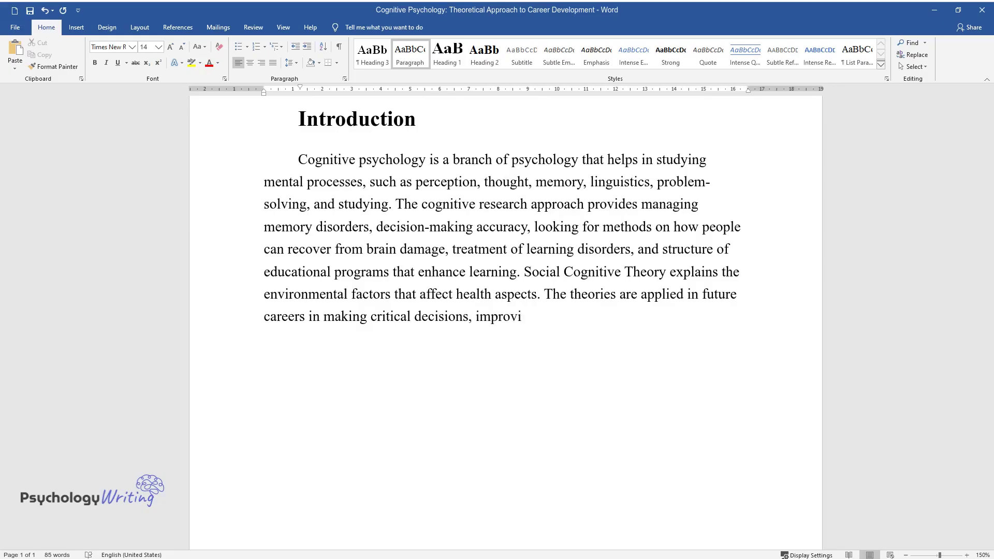
{"action": "type", "text": "ng self-efficacy, and supporting "}
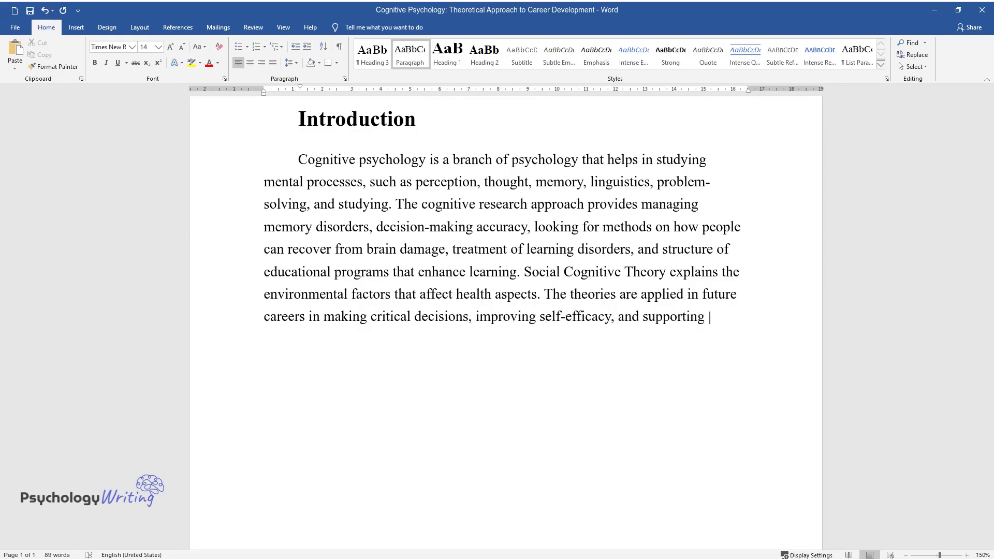
{"action": "type", "text": "mechanisms of advancing in career"}
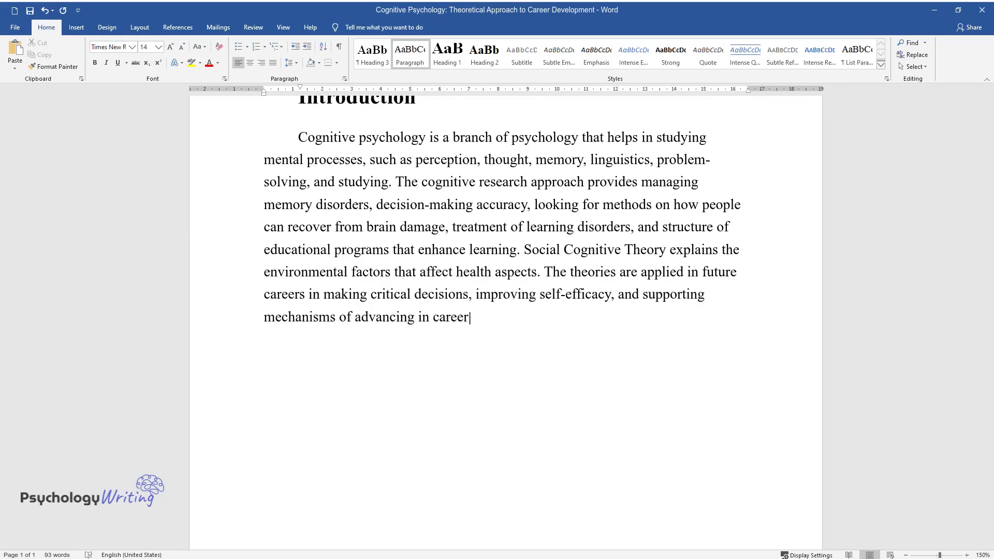
{"action": "type", "text": "s. Cognitive psychology helps in developing careers based on its theories, which assist in address"}
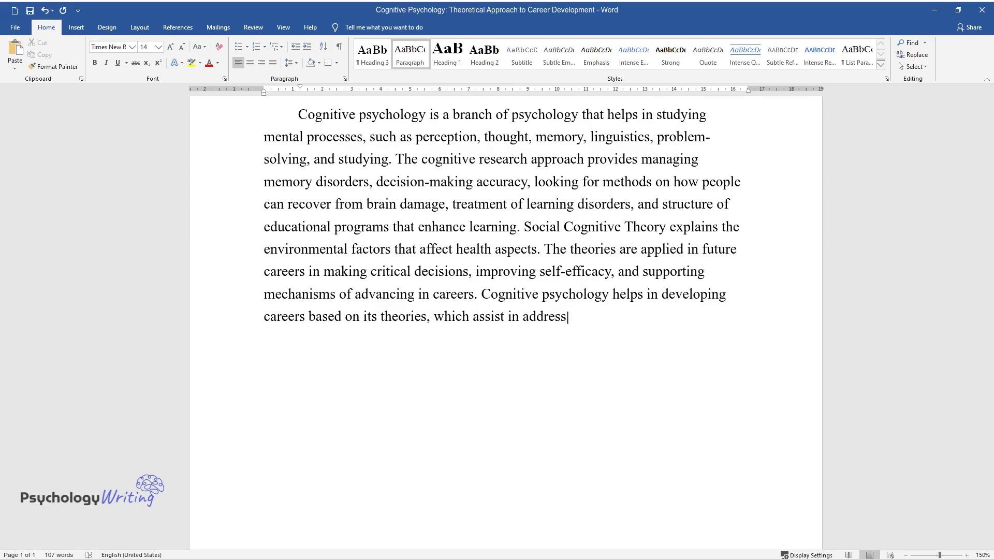
{"action": "type", "text": "ing mental issues and regulating behaviors."}
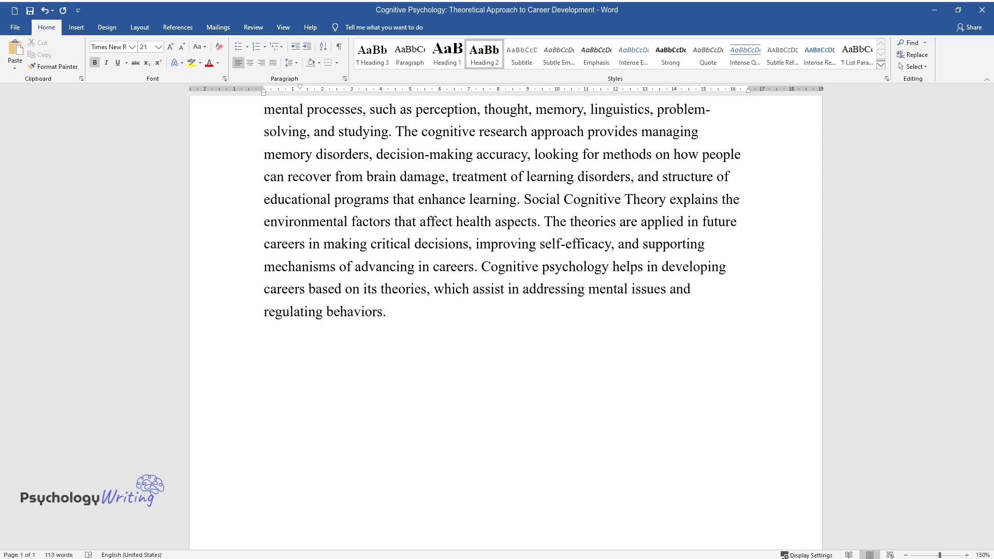
{"action": "key", "text": "Return"}
{"action": "type", "text": "Theories Overview"}
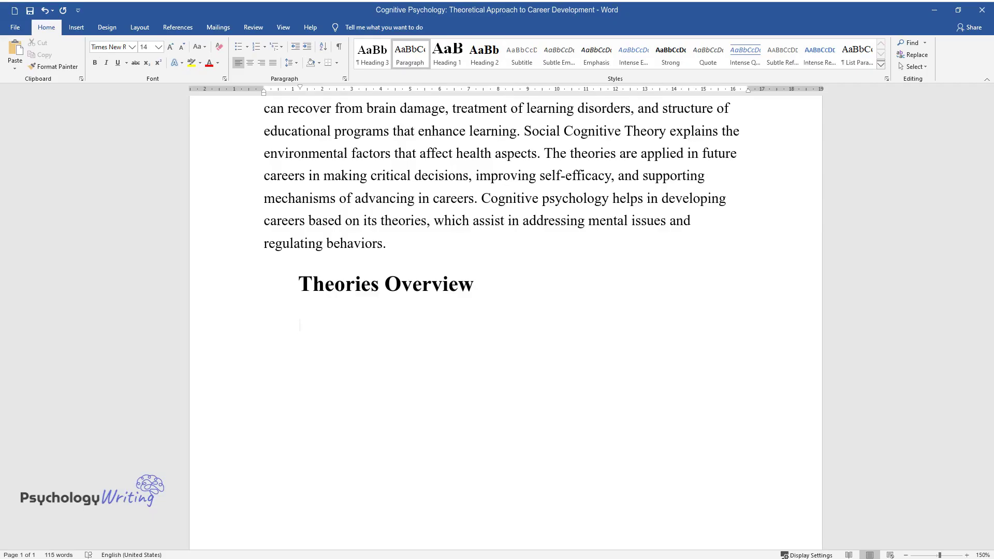
{"action": "type", "text": "Cognitive-Behavioral Theory (CBT) is a talking therapy used in treating individuals with a rang"}
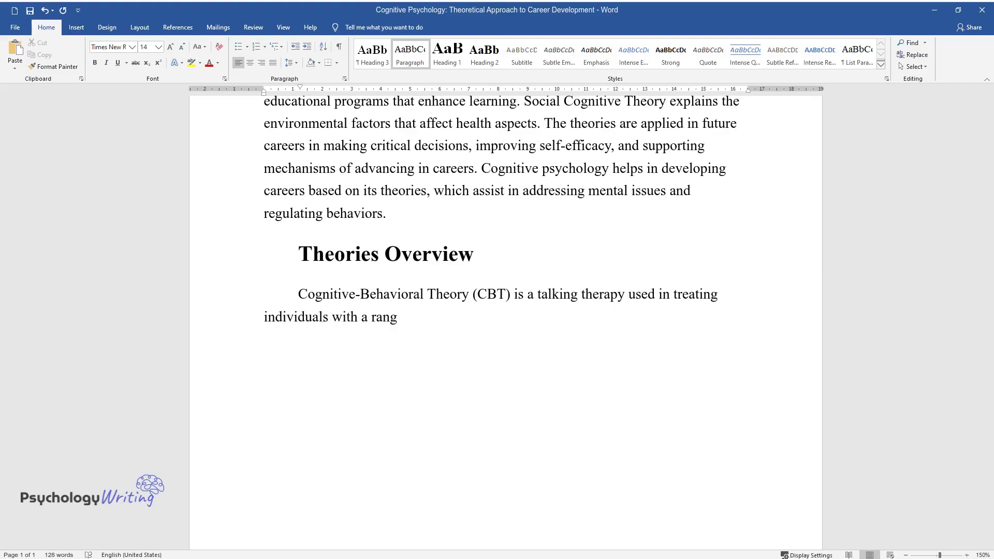
{"action": "type", "text": "e of mental health challenges. CBT is founded on the notion that t"}
{"action": "type", "text": "he ways people act (beha"}
{"action": "type", "text": "viors) feel (emotions), and think (cognit"}
{"action": "type", "text": "ion) interrelate since thoughts a"}
{"action": "type", "text": "re defined by behaviors and feeli"}
{"action": "type", "text": "ngs. The therapy guides "}
{"action": "type", "text": "one to be realistic as on"}
{"action": "type", "text": "e learns how to "}
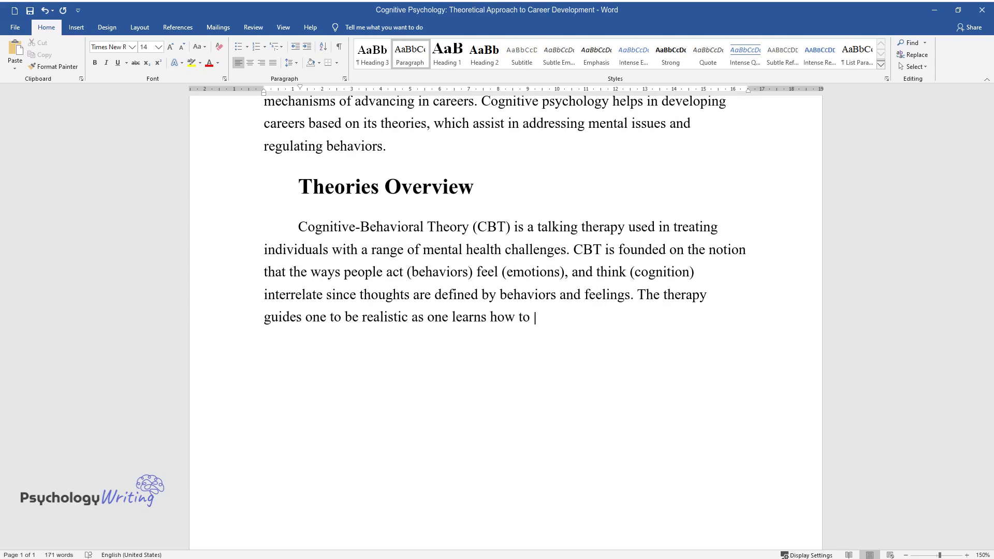
{"action": "type", "text": "interact with society through obs"}
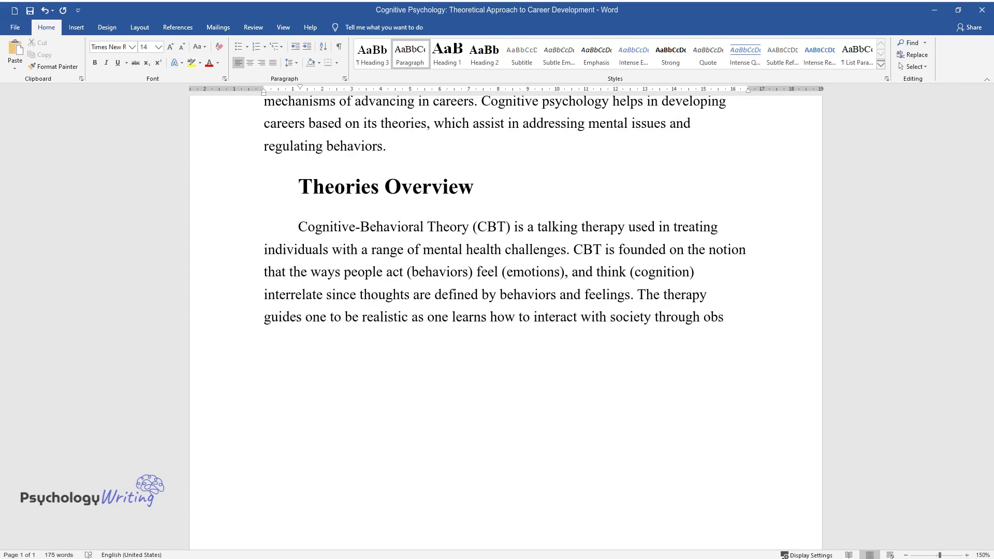
{"action": "type", "text": "erving others' behavior and listening to what the"}
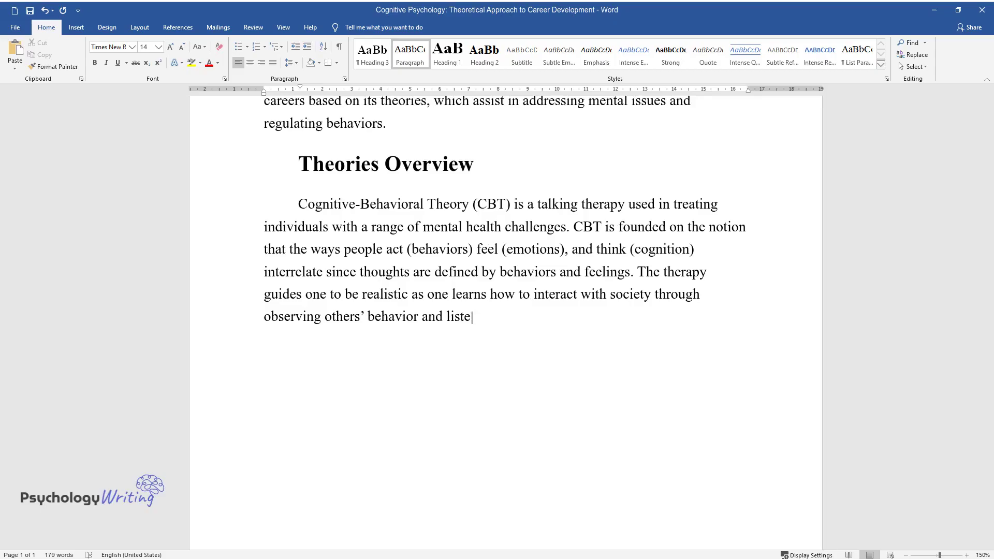
{"action": "type", "text": "y say."}
Add the Social Cognitive Theory paragraph on experiences, environmental factors and observational learning
{"action": "key", "text": "Return"}
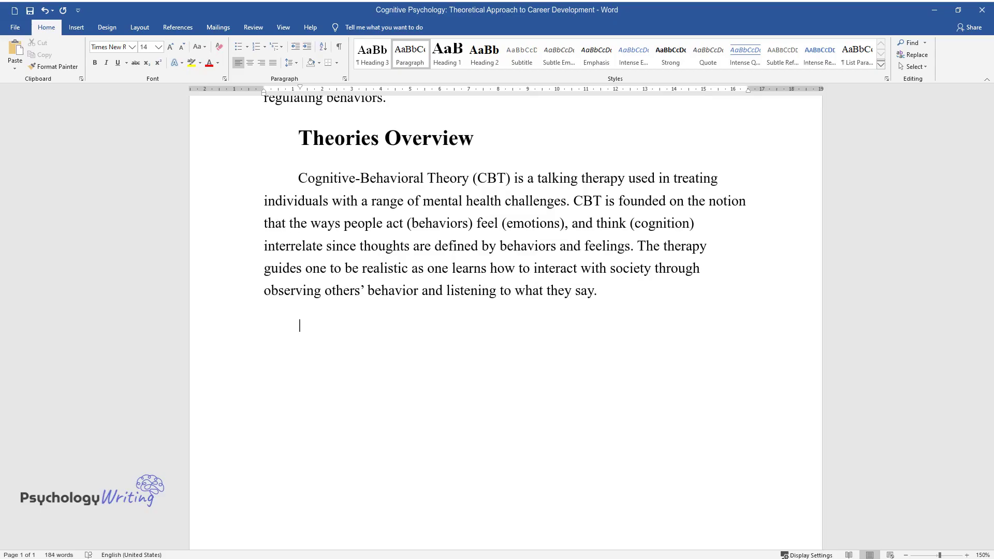
{"action": "type", "text": "Social Cognitive Theory desc"}
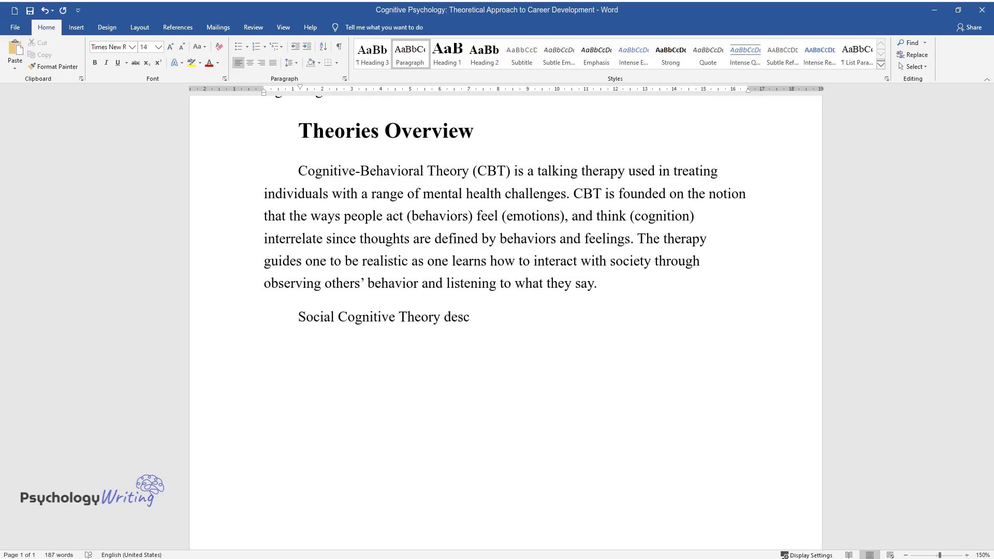
{"action": "type", "text": "ribes individual experiences, environmental factors, actions, and health behaviors. It helps a perso"}
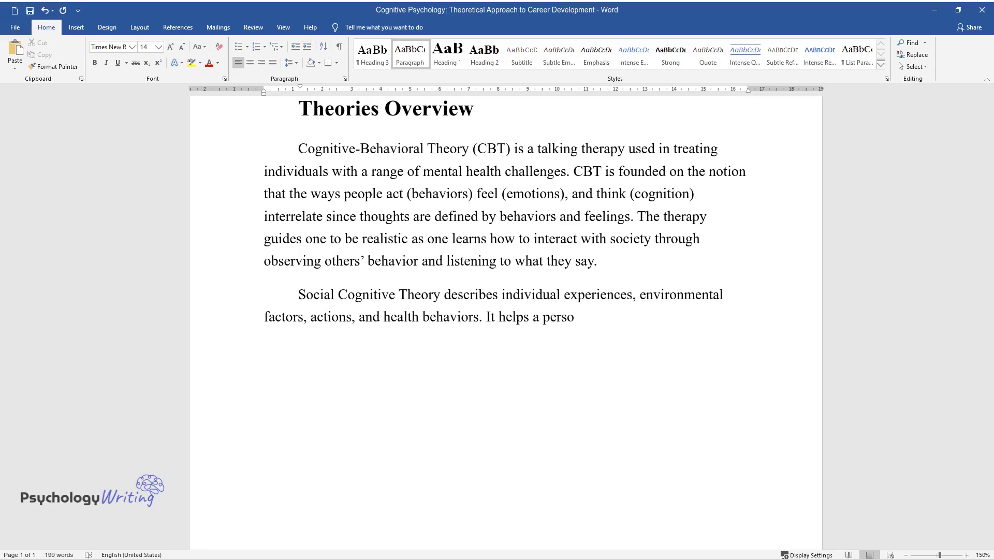
{"action": "type", "text": "n comprehend how humans are affec"}
{"action": "type", "text": "ted by their surroundings"}
{"action": "type", "text": " and their influence on the environment. T"}
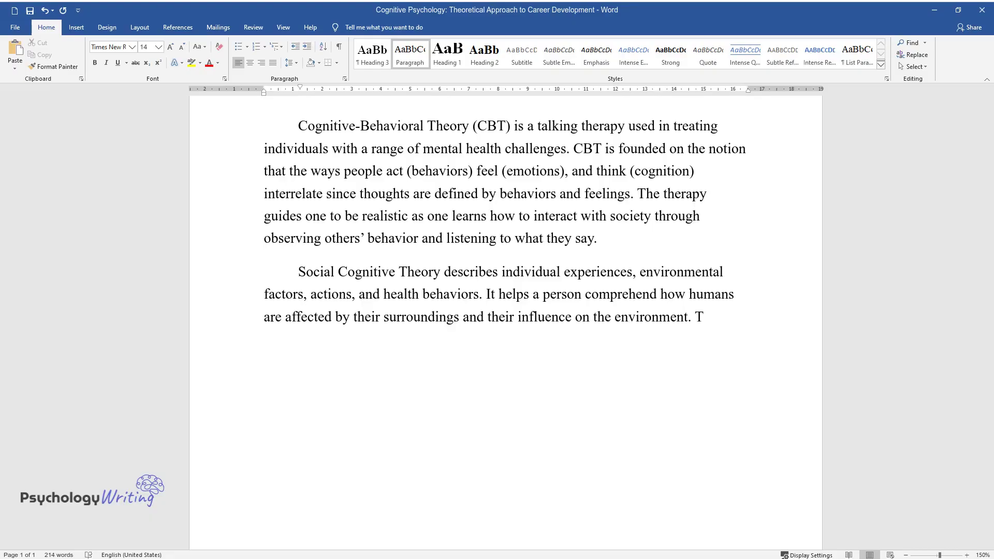
{"action": "type", "text": "he theory's central aspect is to guide one to develop observational"}
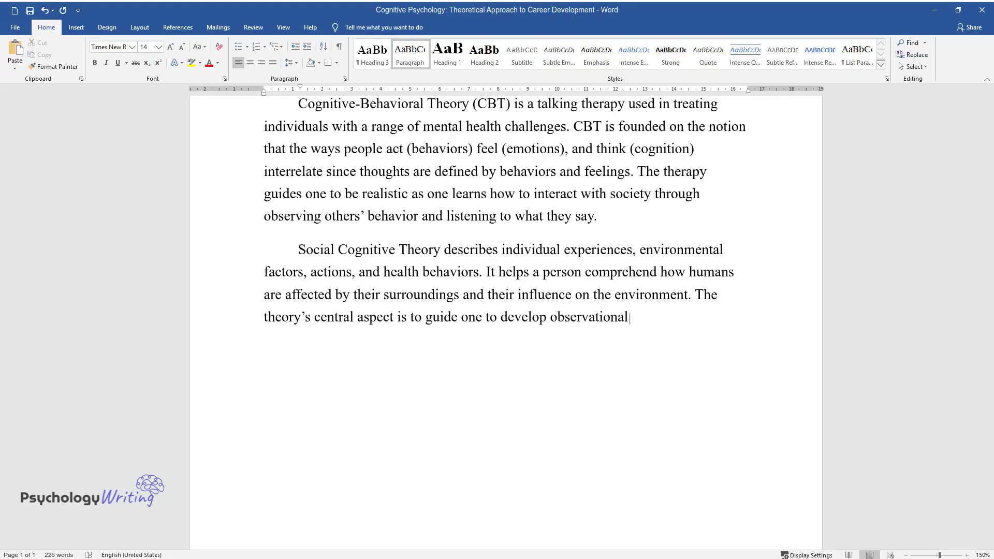
{"action": "type", "text": " learning, which helps to acquire"}
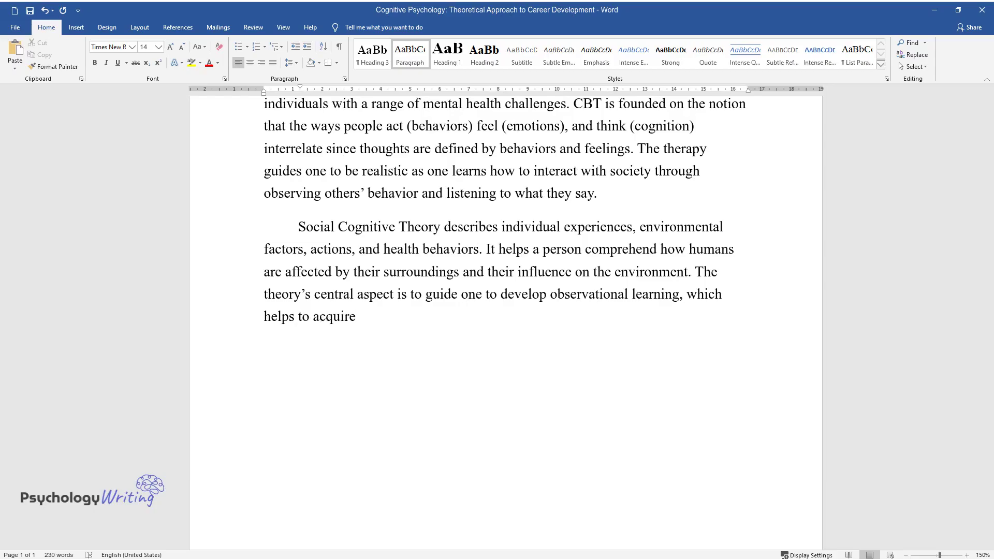
{"action": "type", "text": " desirable behavior. The model helps in learning new behaviors and"}
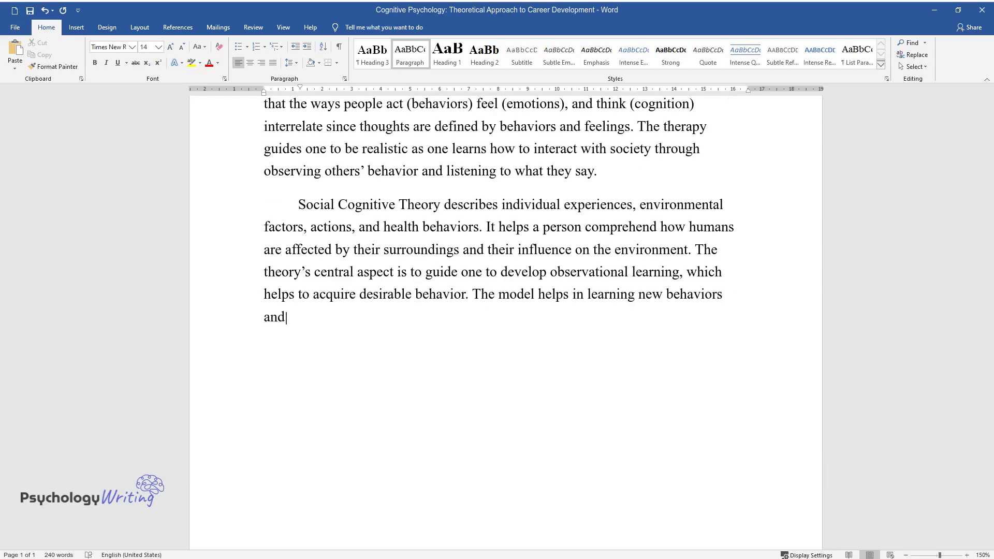
{"action": "type", "text": " understanding the values of other"}
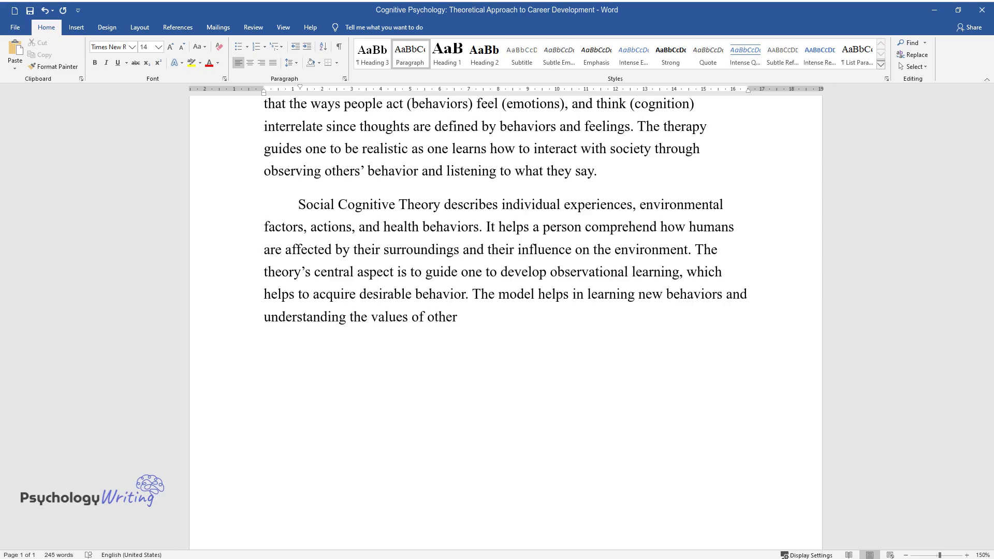
{"action": "type", "text": " people for those who do not share the same perception."}
Finish the Social Cognitive paragraph and add the Cognitive Learning Theory paragraph ending 'retrieve data.'
{"action": "key", "text": "Return"}
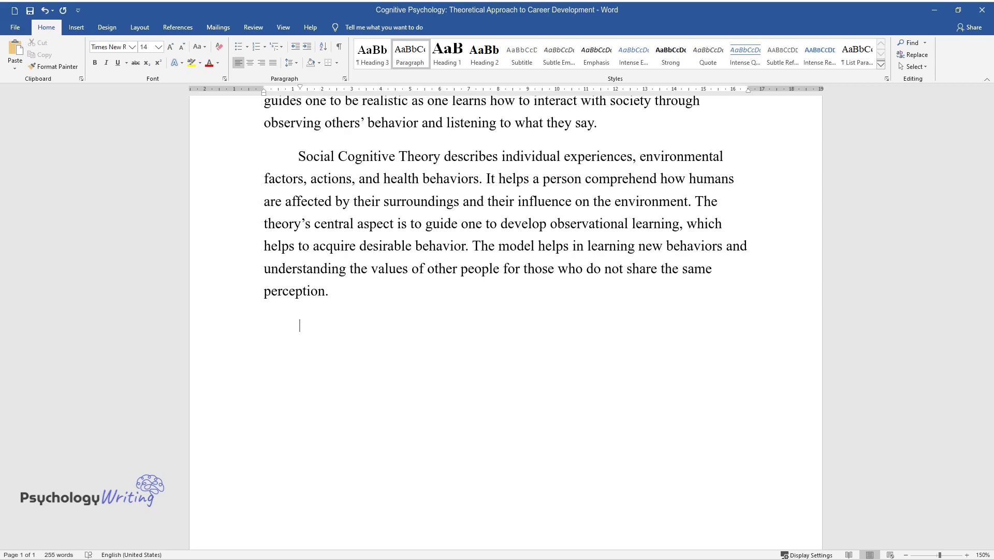
{"action": "type", "text": "Cognitive Learning Theory illustrates how external and inte"}
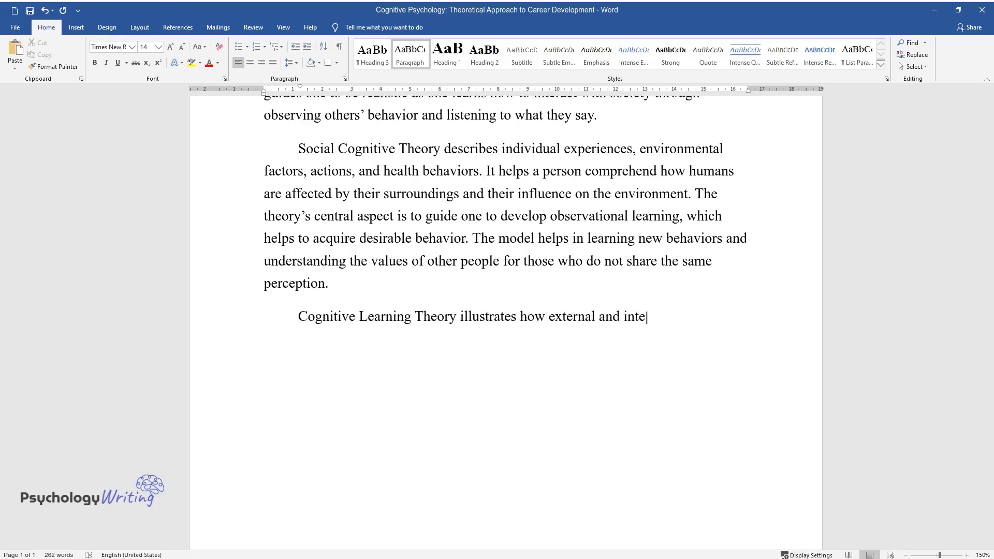
{"action": "type", "text": "rnal factors affect an individual's mental stages an"}
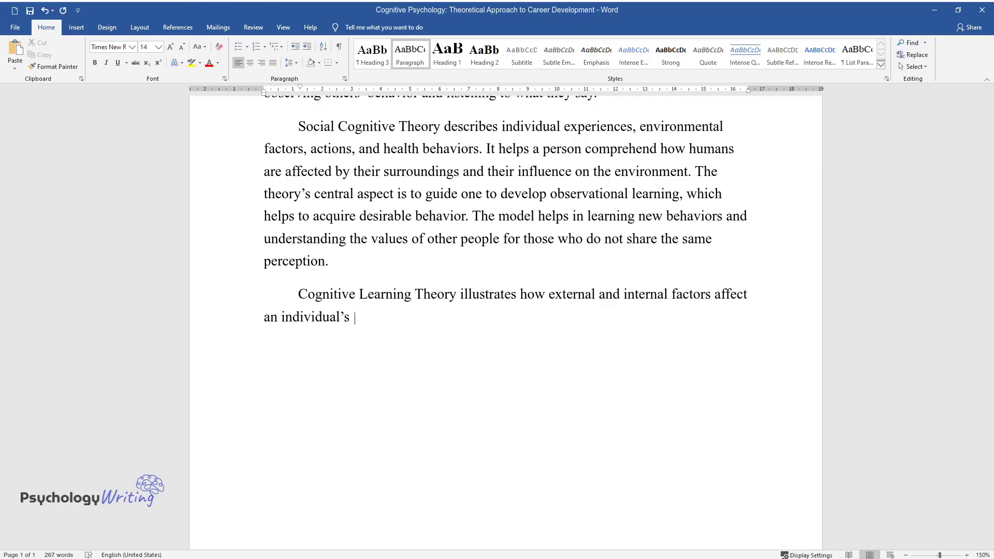
{"action": "type", "text": "d intelligence. The"}
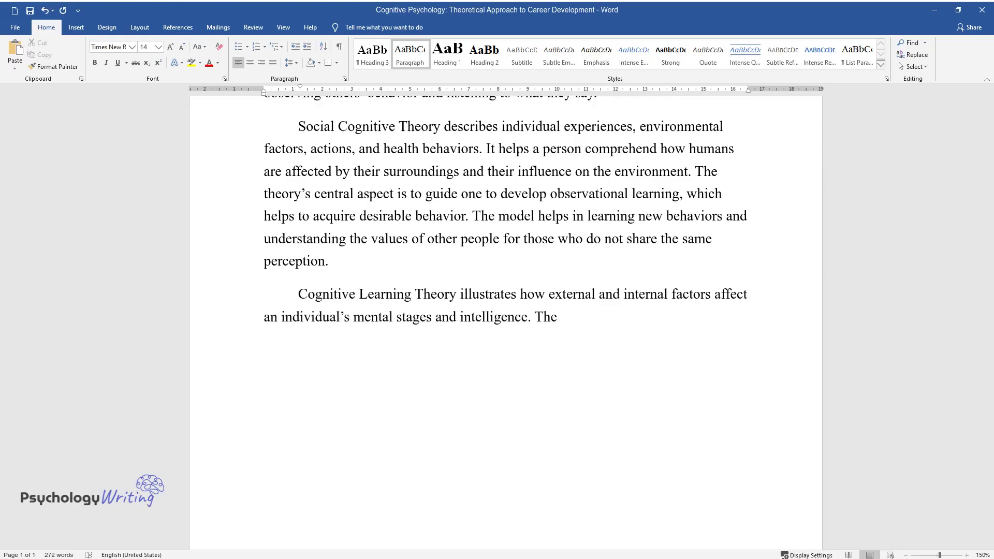
{"action": "type", "text": " theory implies that difficulties and delay"}
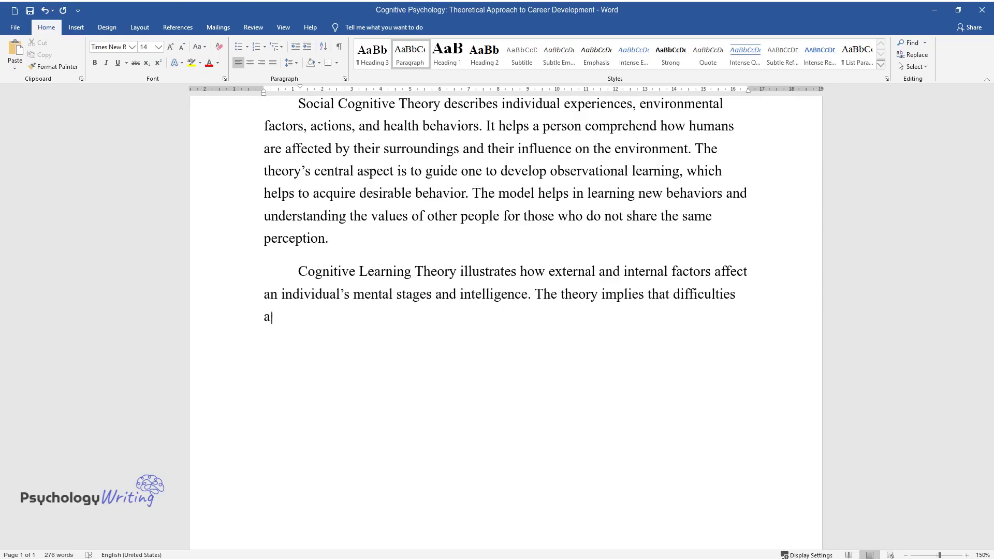
{"action": "type", "text": "s in acquiring knowledge are noticed when the cognitive processes fail to function normally. However, it is assumed that thoughts are"}
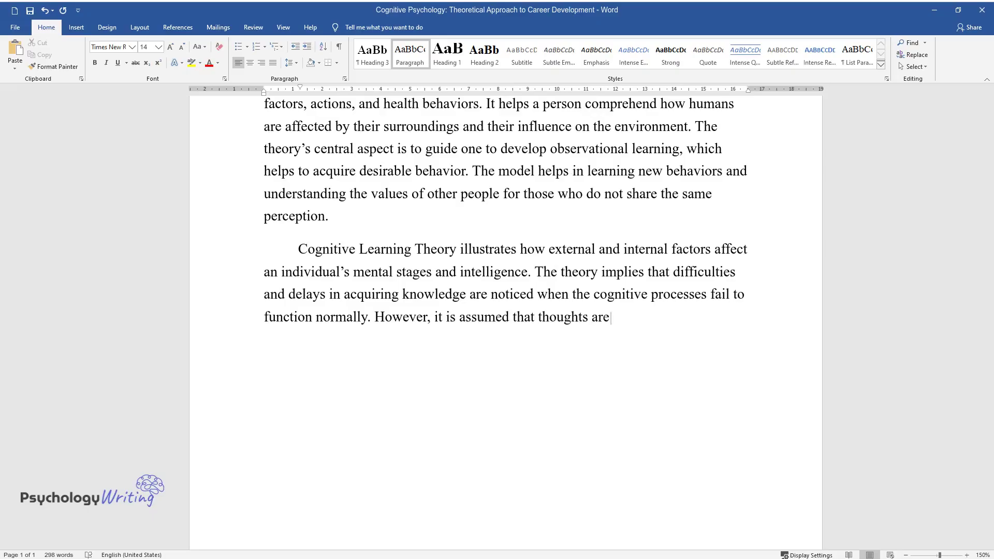
{"action": "type", "text": " the primary determinants of behaviors and "}
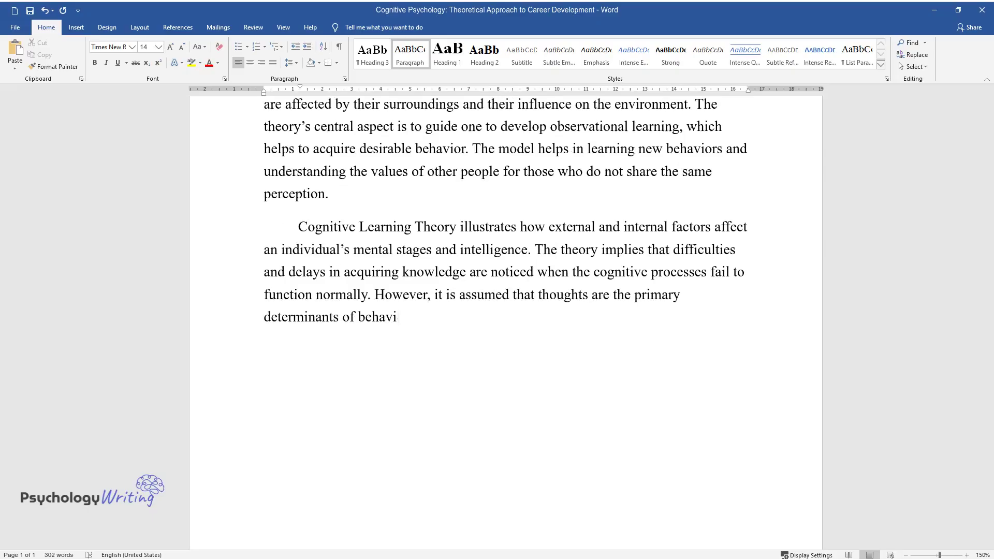
{"action": "type", "text": "emotions."}
{"action": "type", "text": " The theory is further centered on the mental proces"}
{"action": "type", "text": "ses in which the learners interpret"}
{"action": "type", "text": ", take in, and retrieve data."}
{"action": "key", "text": "Return"}
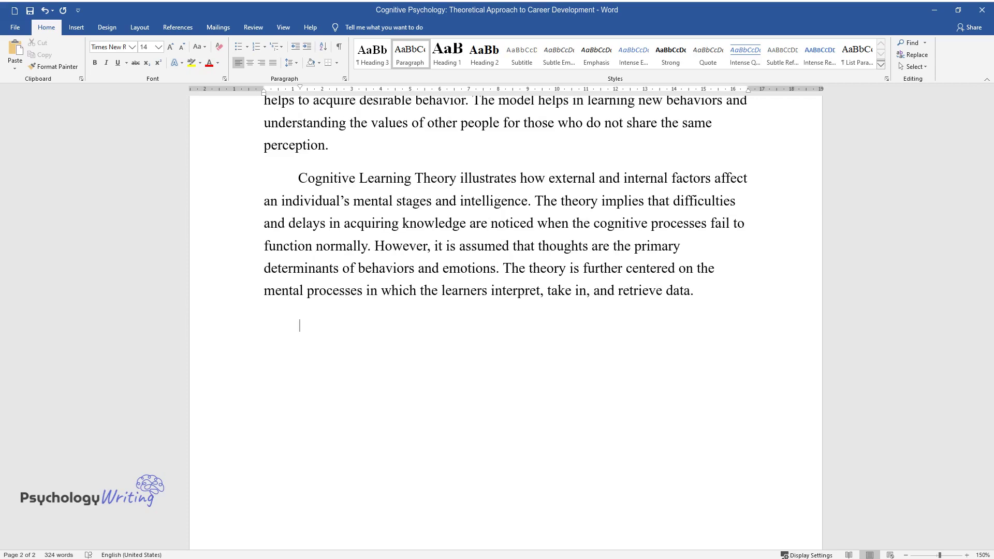
Write the Chomsky paragraph, then the 'Application of Social and Chomsky Theories in Future Career' heading
{"action": "type", "text": "Chomsky's Theory of Languag"}
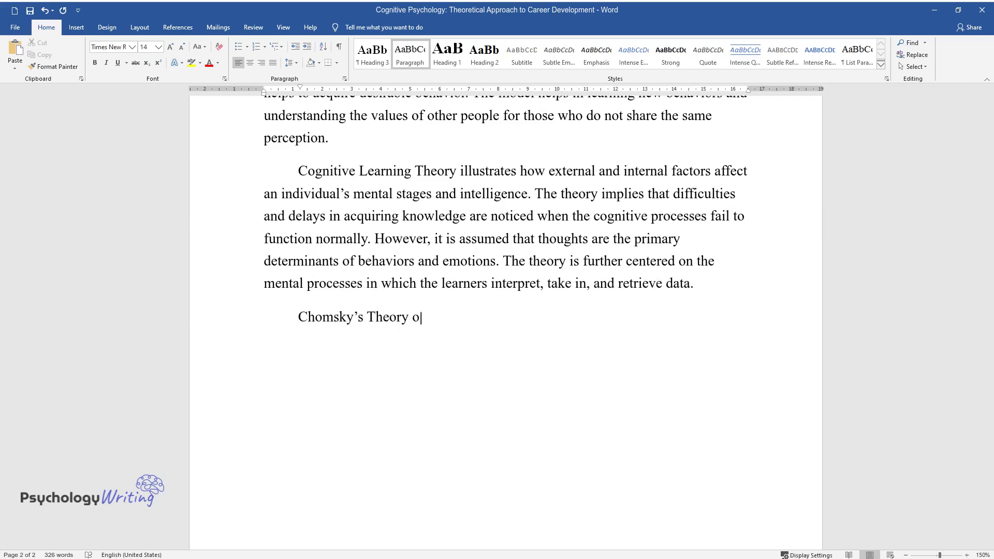
{"action": "type", "text": "e Acquisition is transfor"}
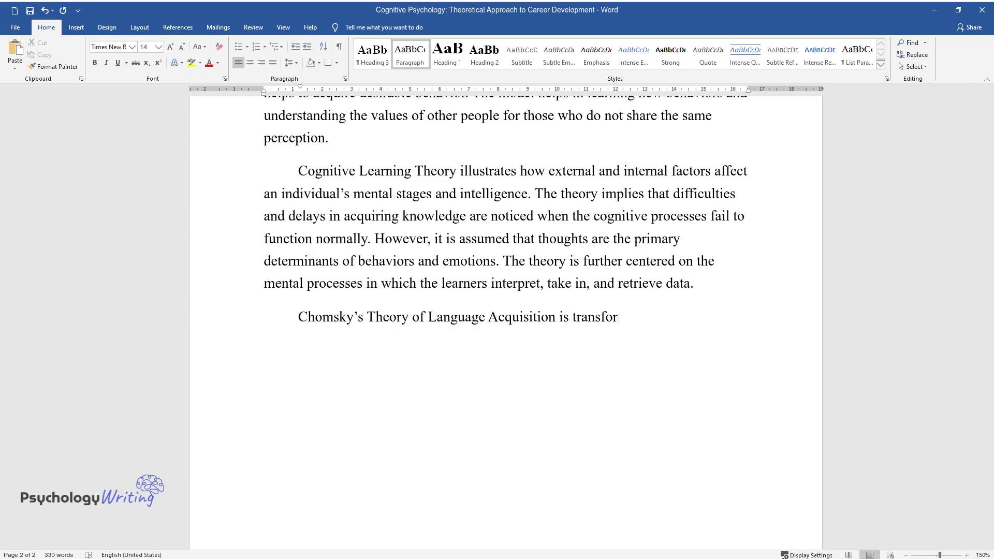
{"action": "type", "text": "mational and accounts for a senten"}
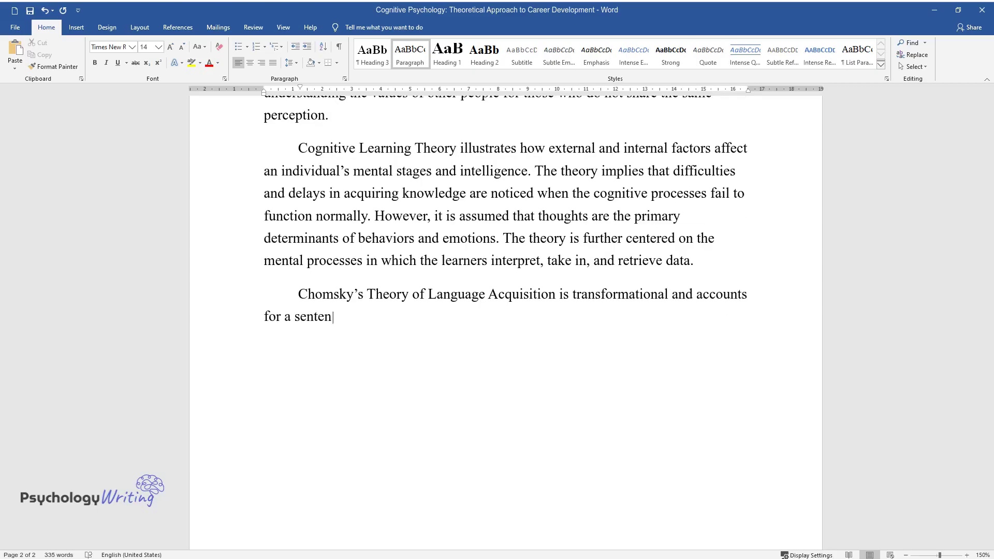
{"action": "type", "text": "ce's semantic and syntactic properties. The faculty of dialectal con"}
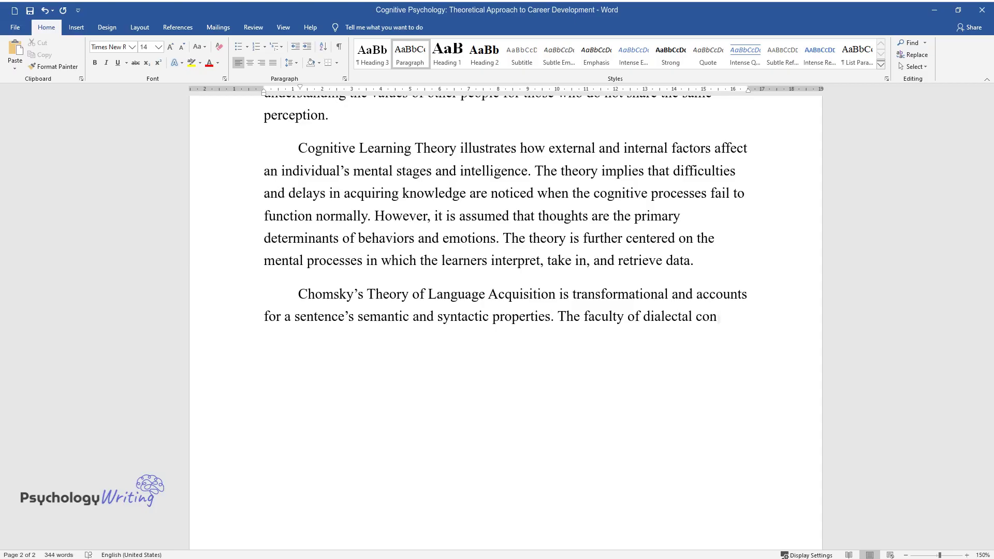
{"action": "type", "text": "tains specific knowledge of numero"}
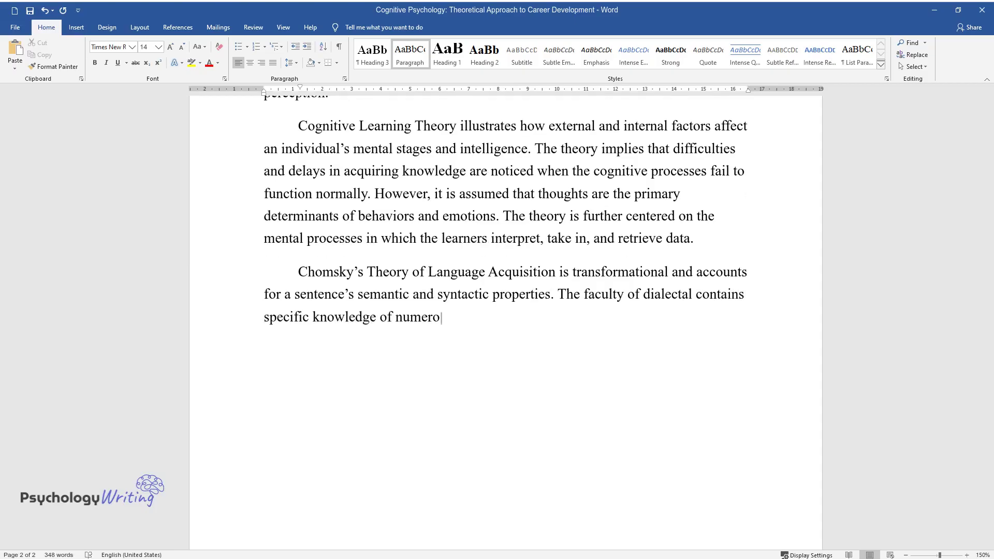
{"action": "type", "text": "us linguistic data, principles, a"}
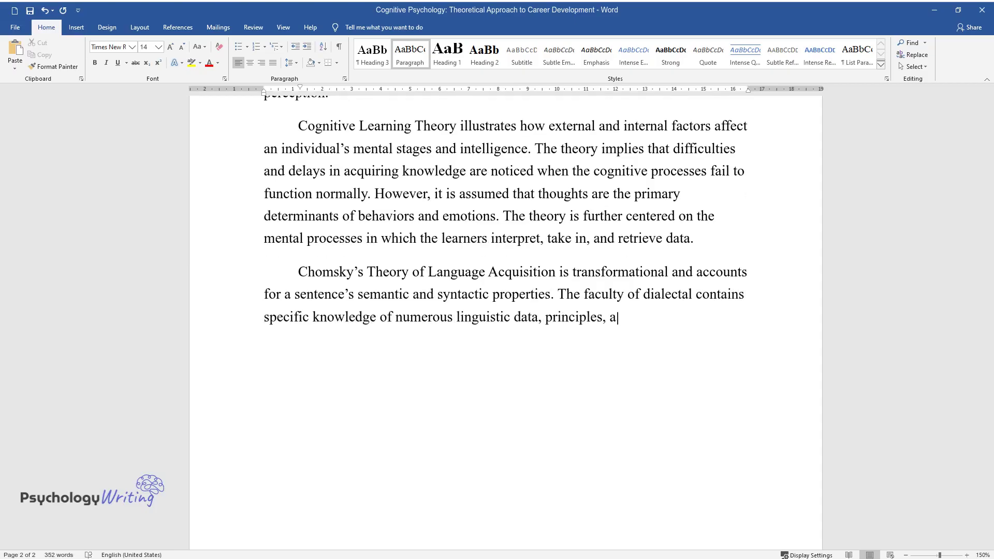
{"action": "type", "text": "nd constraints comprising the orig"}
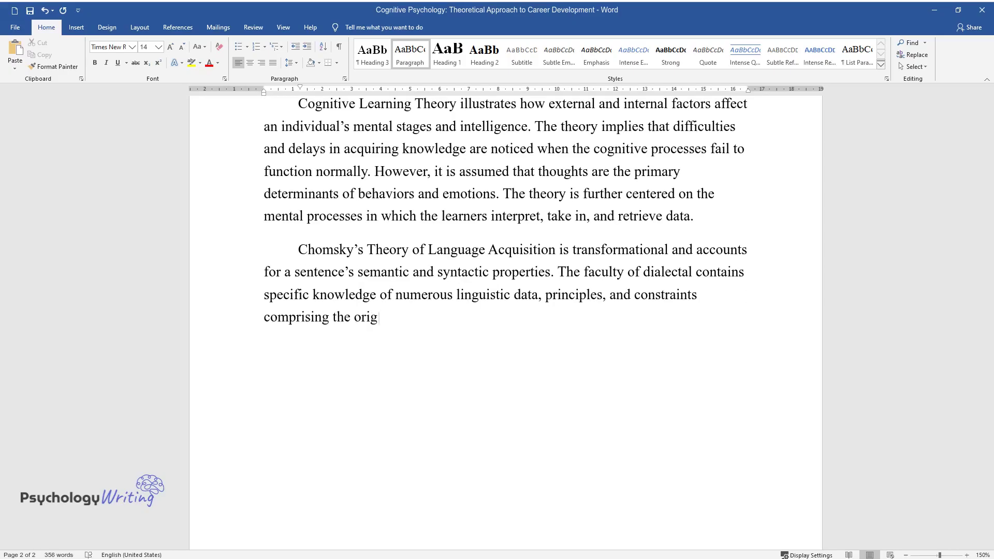
{"action": "type", "text": "inal state of language faculty. By interacting with other people, a "}
{"action": "type", "text": "new body of linguistics is identif"}
{"action": "type", "text": "ied as specific languages. The body"}
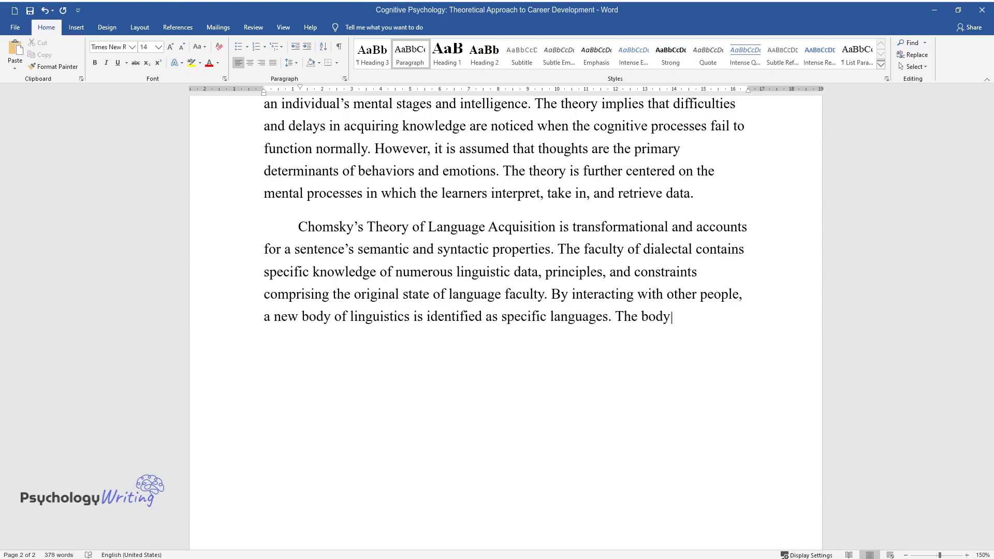
{"action": "type", "text": " brings the diverse groups togeth"}
{"action": "type", "text": "er and begins to share the same be"}
{"action": "type", "text": "liefs and traditions."}
{"action": "key", "text": "Return"}
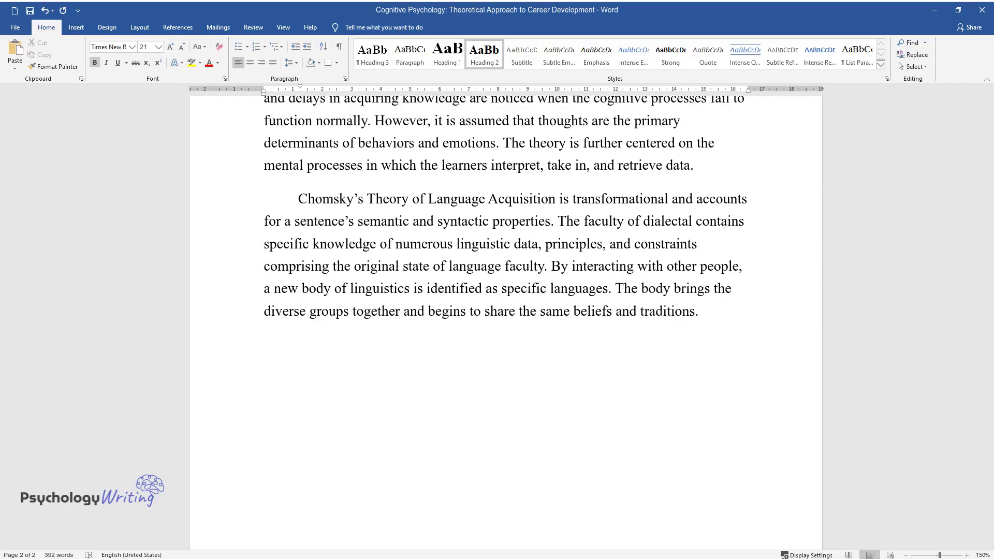
{"action": "type", "text": "Application of Social an"}
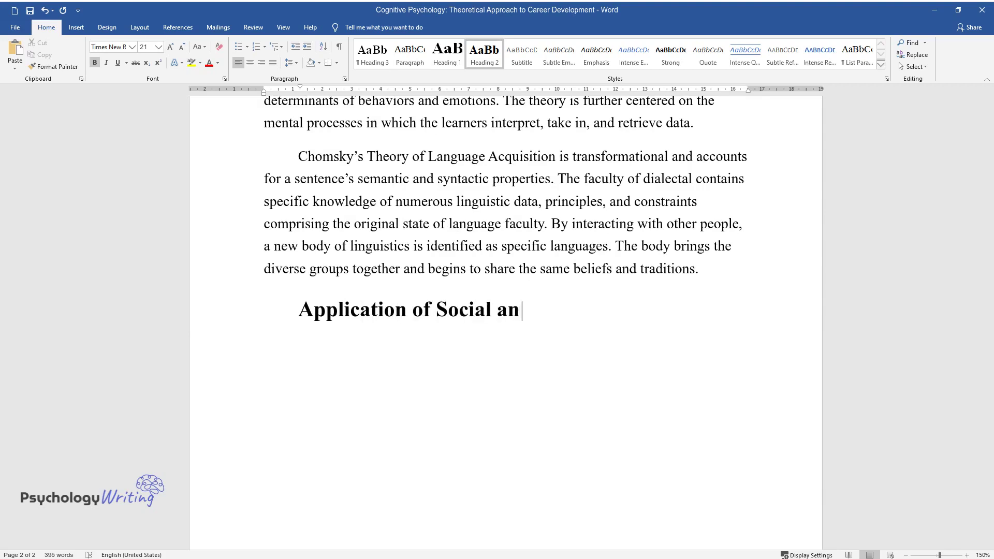
{"action": "type", "text": "d Chomsky Theories in Future"}
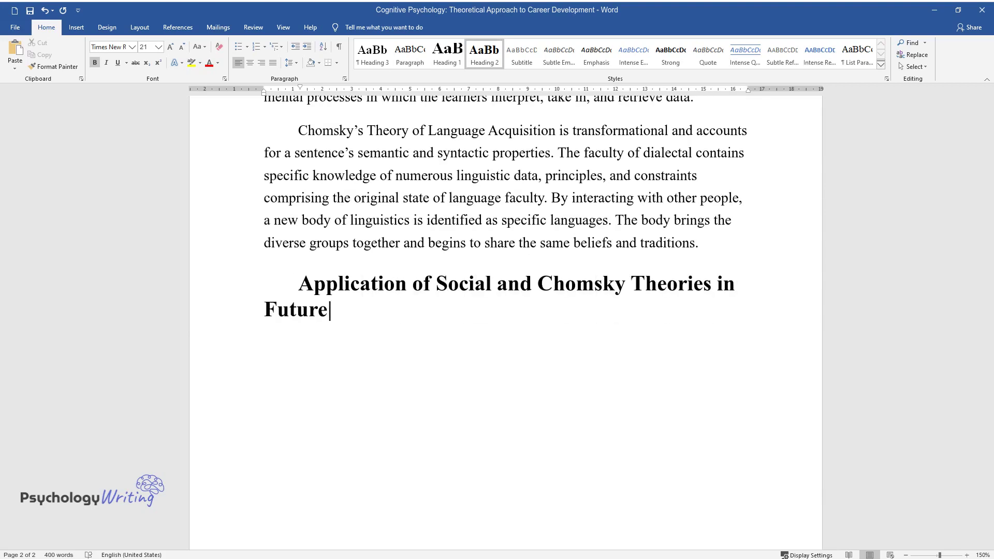
{"action": "type", "text": " Career"}
{"action": "key", "text": "Return"}
{"action": "type", "text": "Social "}
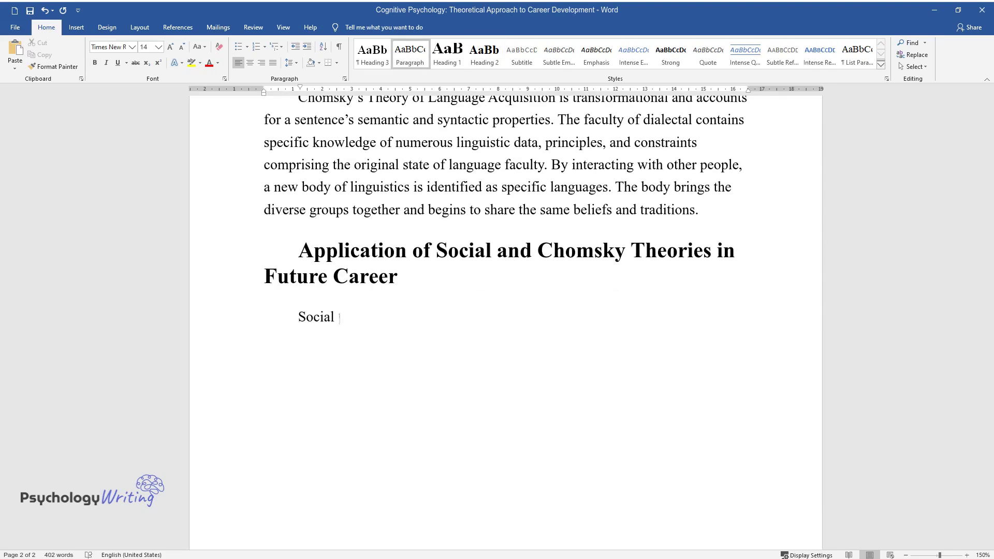
{"action": "type", "text": "Cognitive Theory is critical in ch"}
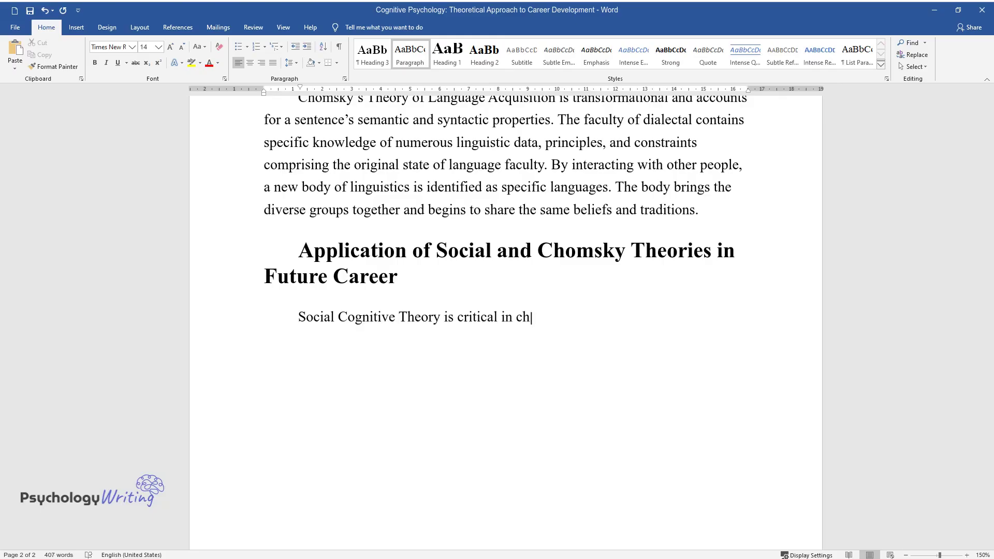
{"action": "type", "text": "oosing careers that interest one a"}
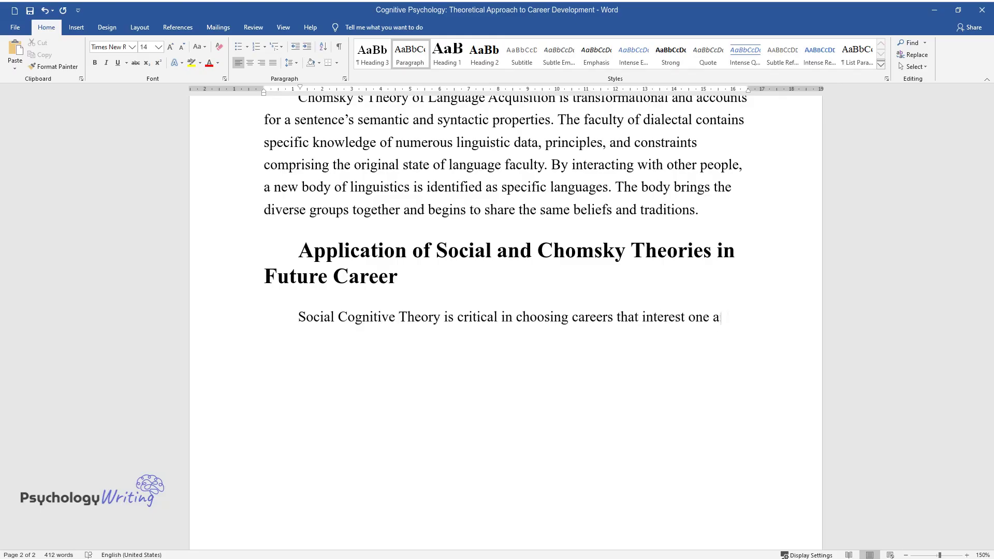
{"action": "type", "text": "nd improving performance. The mode"}
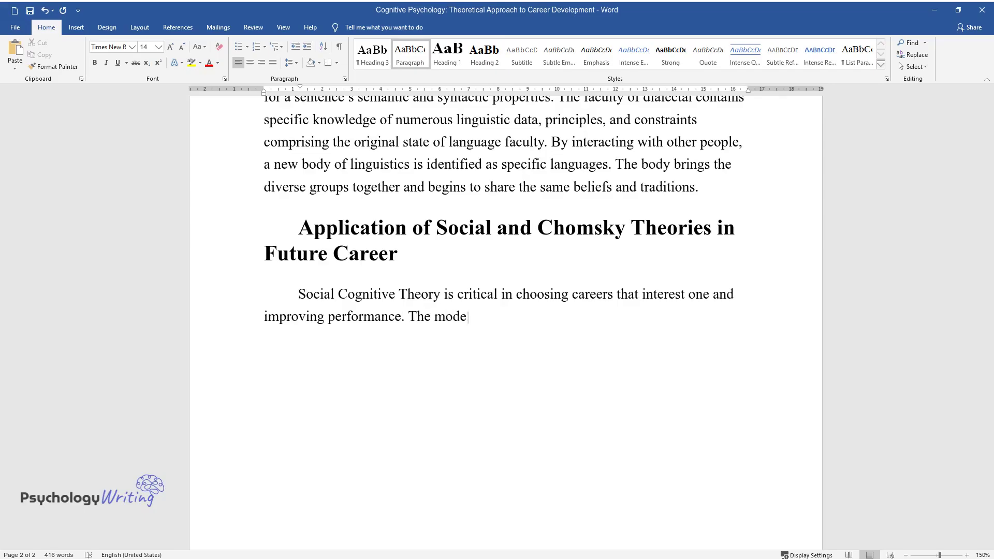
{"action": "type", "text": "l aims to support one in understan"}
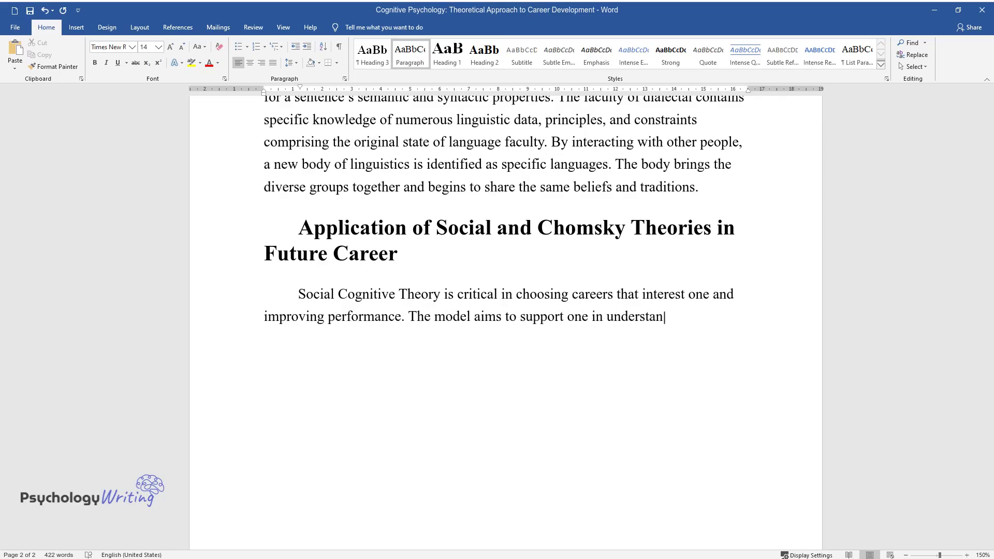
{"action": "type", "text": "ding educational and vocational ba"}
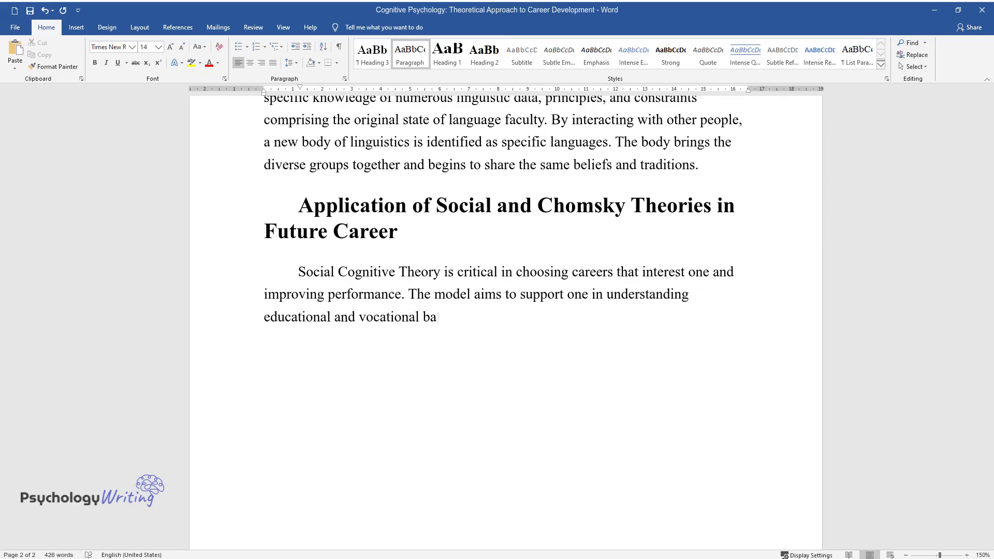
{"action": "type", "text": "ckgrounds, which satisfies and de"}
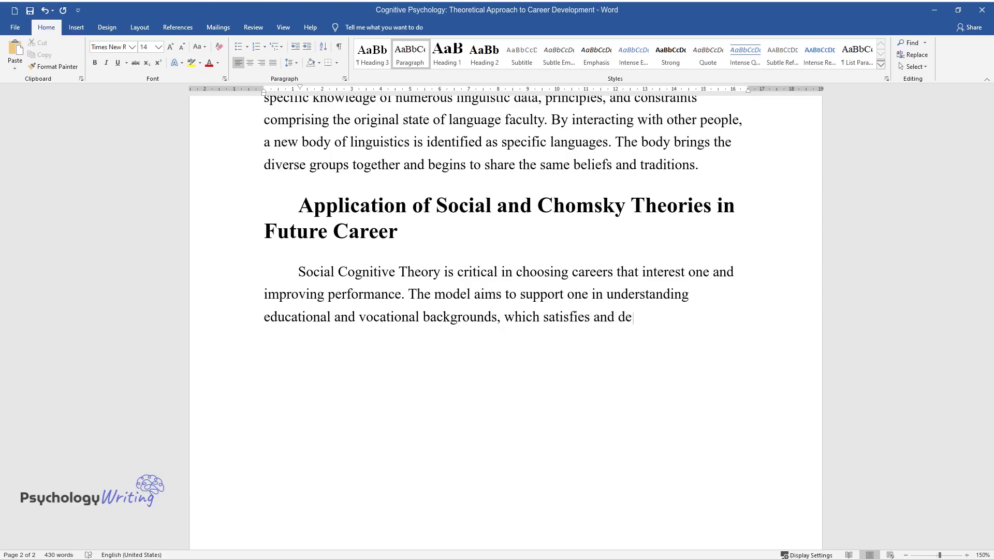
{"action": "type", "text": "velops a person's well-being. Chom"}
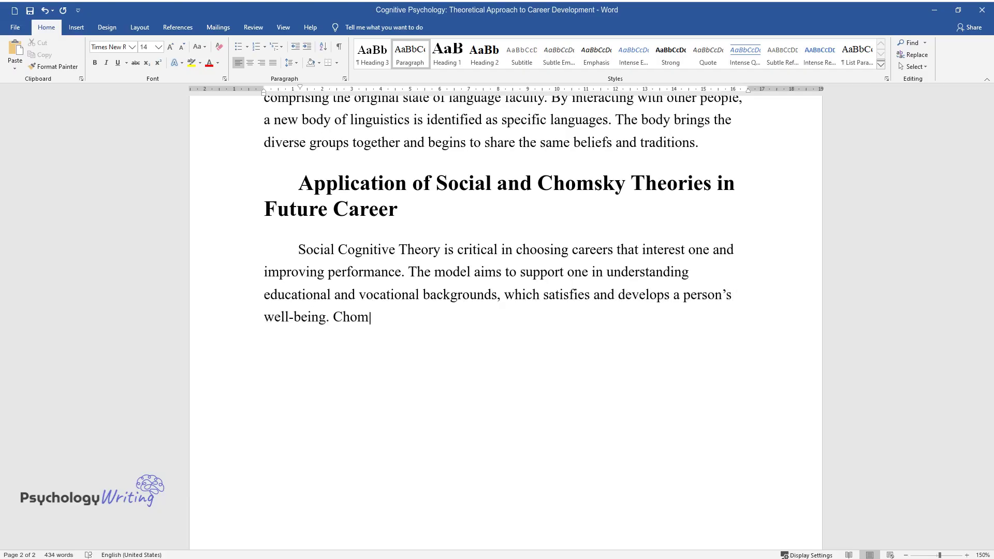
{"action": "type", "text": "sky's primary aim is to illustrate that an innately indicat"}
Complete the Application paragraph on counseling and teamwork, ending 'working together as a team.'
{"action": "type", "text": "ed lingui"}
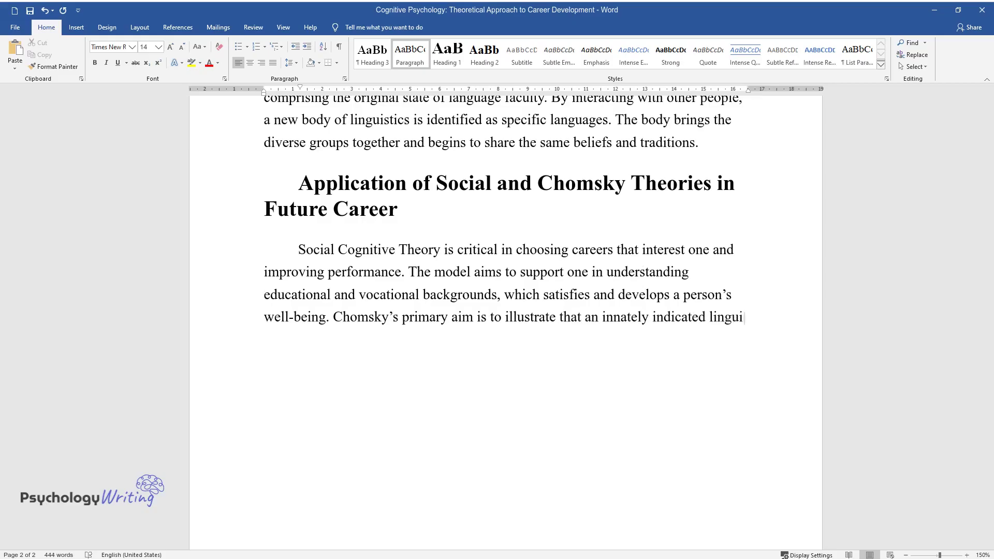
{"action": "type", "text": "stic organ stages a constrained class of linguistic data. As a counse"}
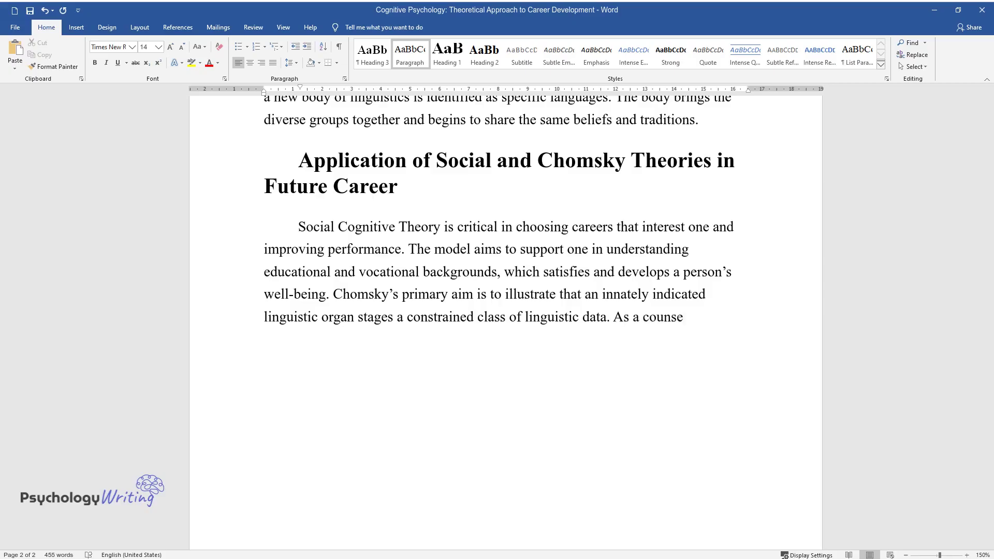
{"action": "type", "text": "lor, the theories help examine var"}
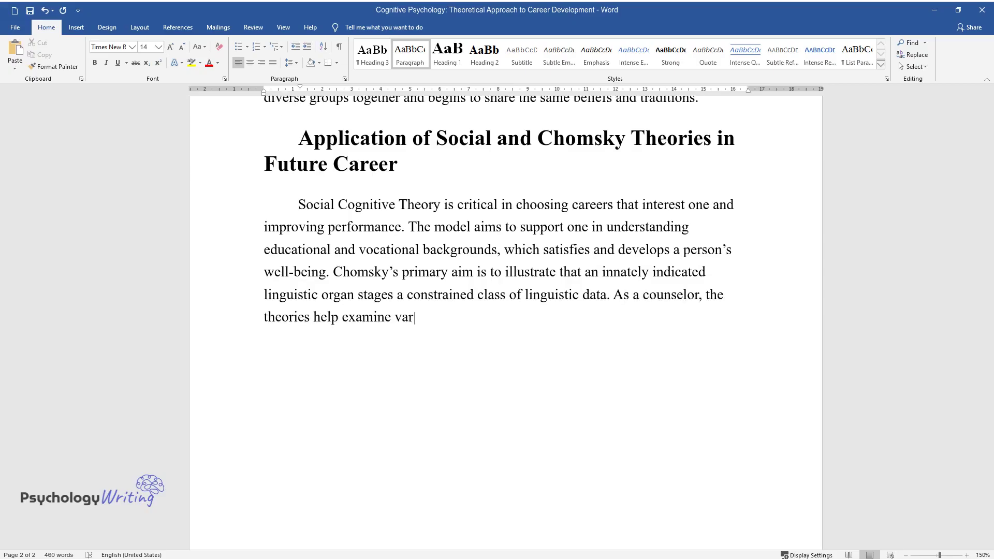
{"action": "type", "text": "ied personnel, cognitive, and contextual influences found in different pati"}
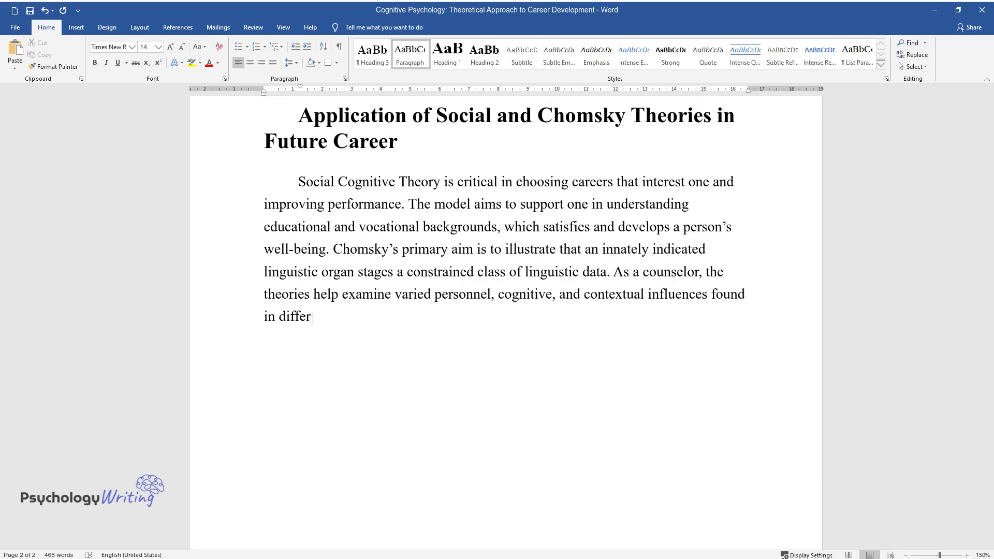
{"action": "type", "text": "ents requiring help and tr"}
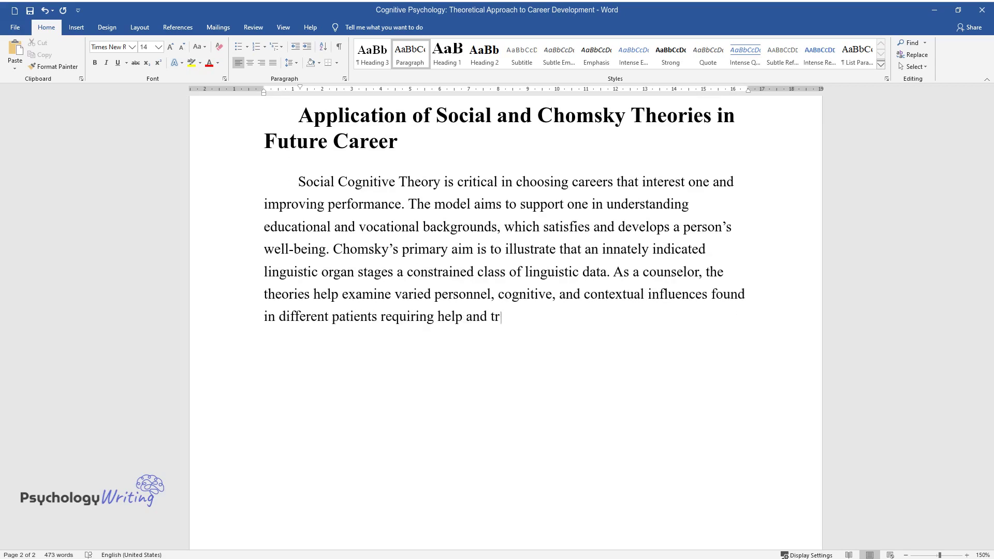
{"action": "type", "text": "eatment. In building the career, the theories would require workers"}
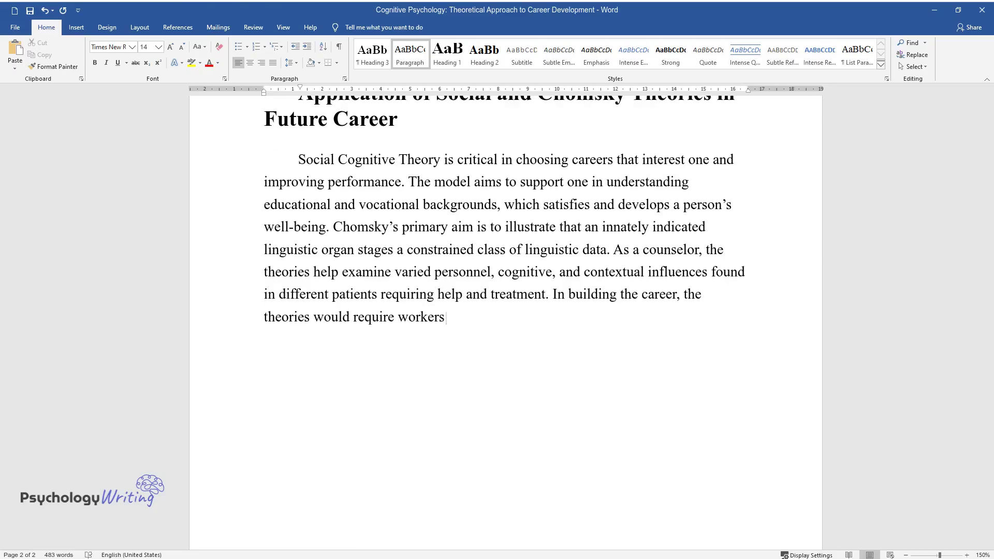
{"action": "type", "text": " to develop and navigate career tr"}
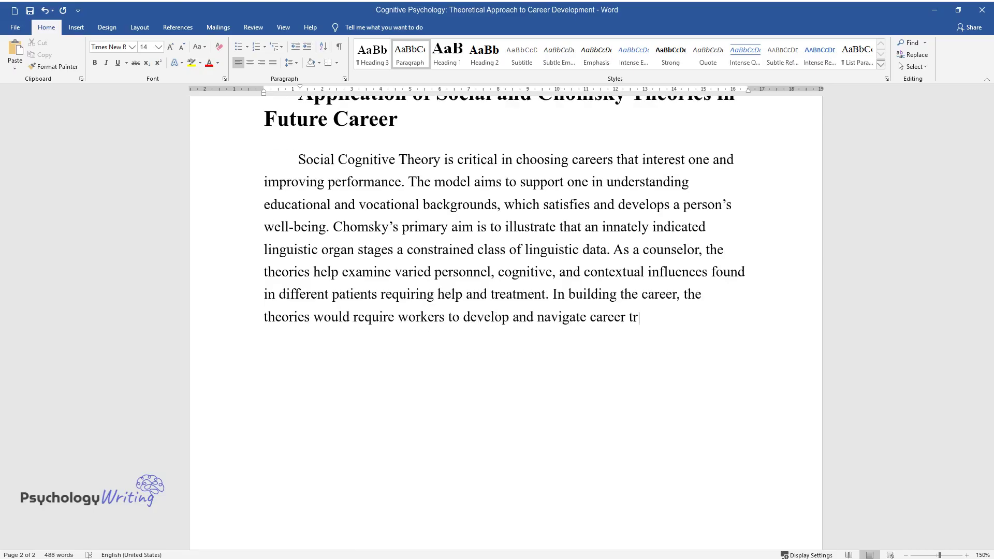
{"action": "type", "text": "ansitions towards working together as a team."}
{"action": "key", "text": "Return"}
Write the counseling paragraph on innate capability, ending 'complex cognitive organization.', and start a new line
{"action": "type", "text": "In psyc"}
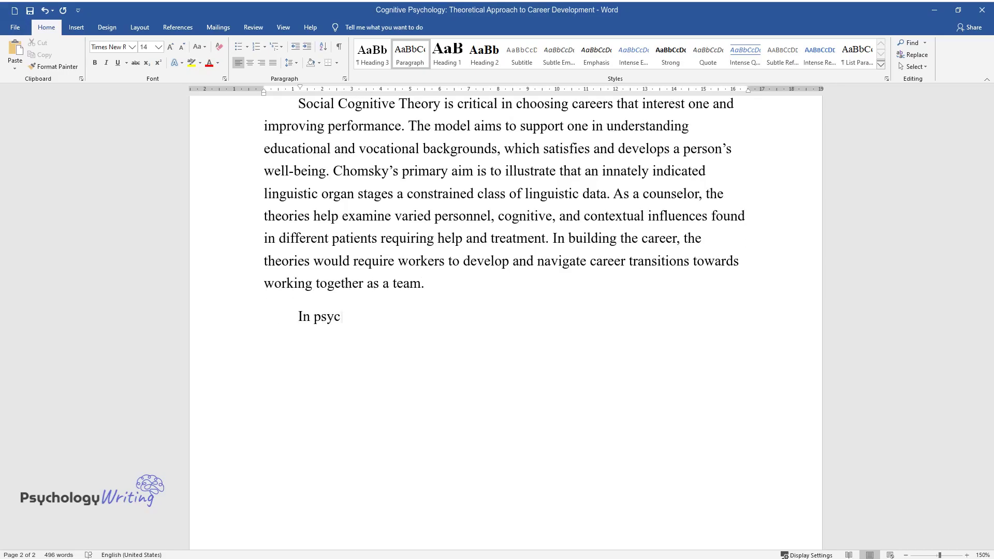
{"action": "type", "text": "hology and as a counselor, the kno"}
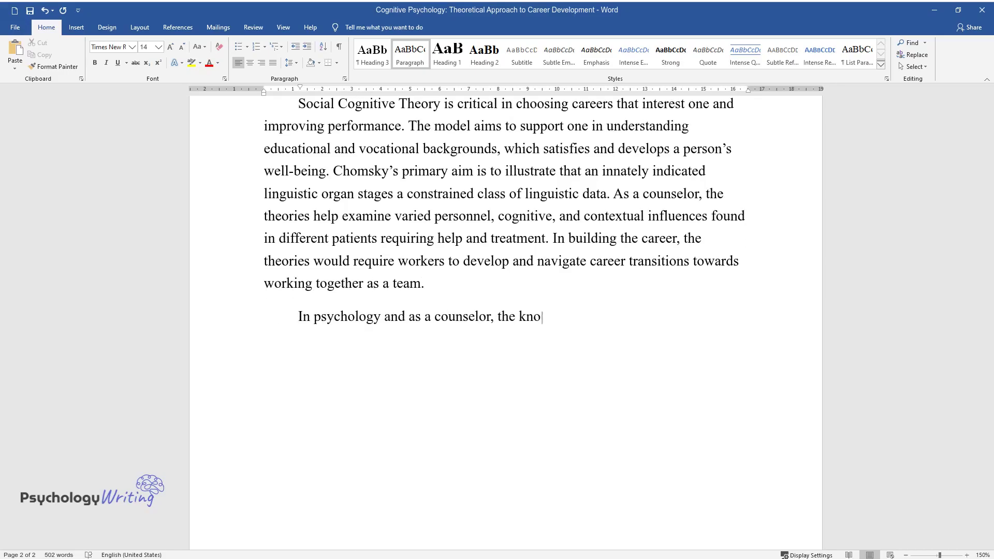
{"action": "type", "text": "wledge would enable cognitive deve"}
{"action": "type", "text": "lopment to understand the construct"}
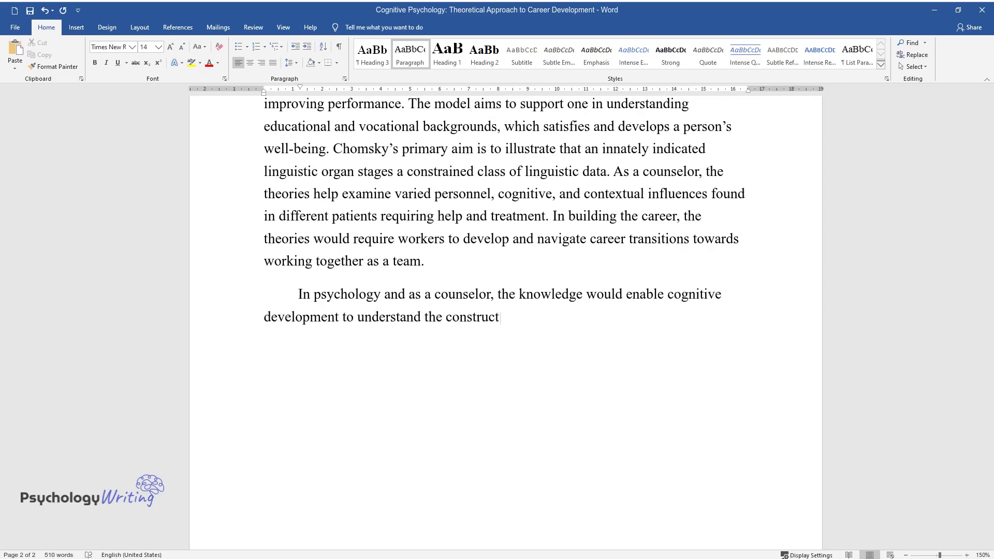
{"action": "type", "text": "ion of healing narratives. Besides,"}
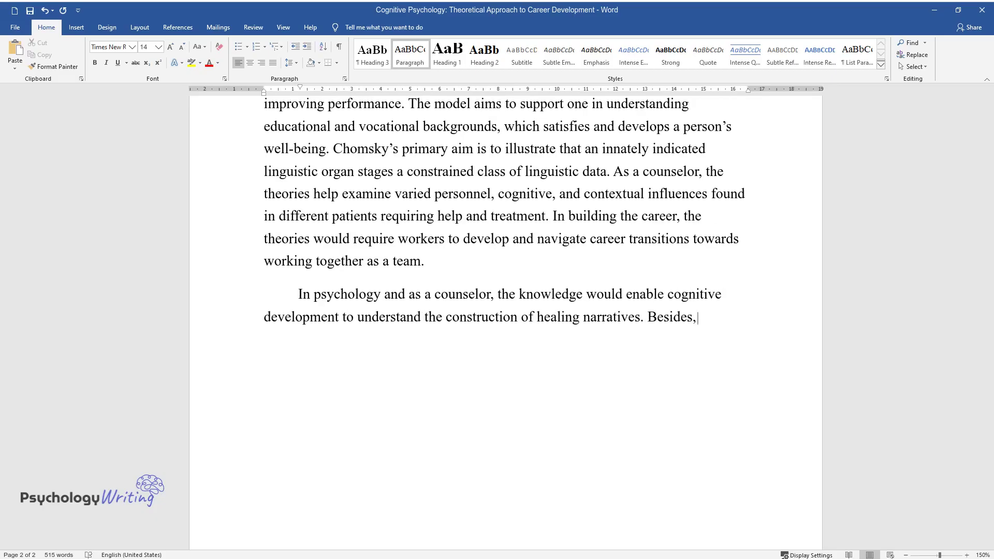
{"action": "type", "text": " by being familiar with all the four stages of cognitive development, I will benefit my clients by compr"}
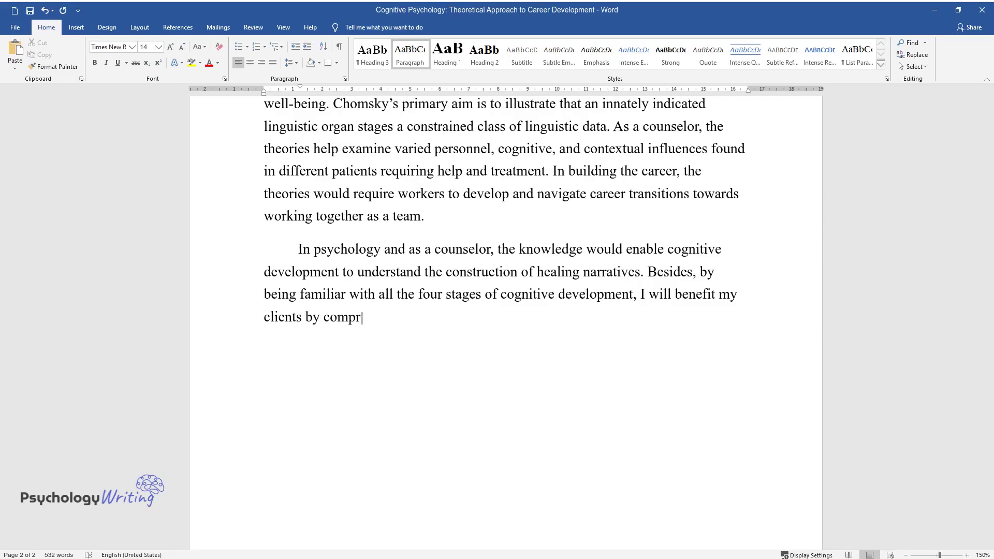
{"action": "type", "text": "ehending what they cannot grasp. In this respect, working to build skills wo"}
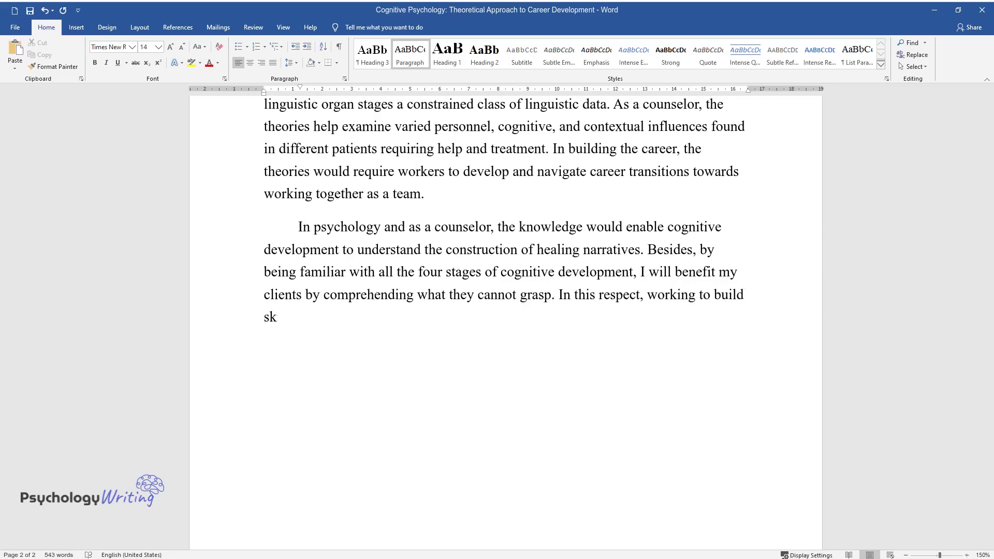
{"action": "type", "text": "uld enable me to solve diff"}
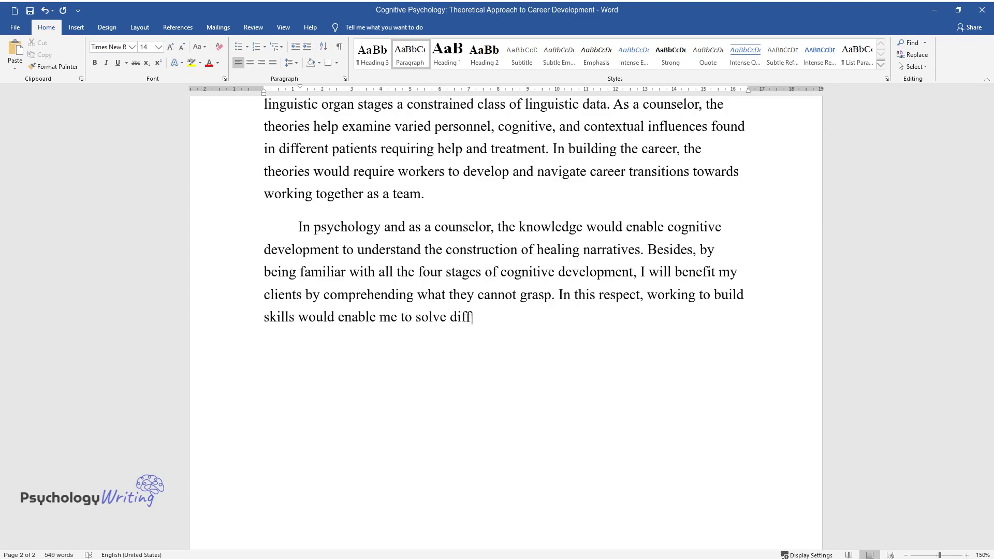
{"action": "type", "text": "icult situations and provide solutions. As a counselor, it will also be essen"}
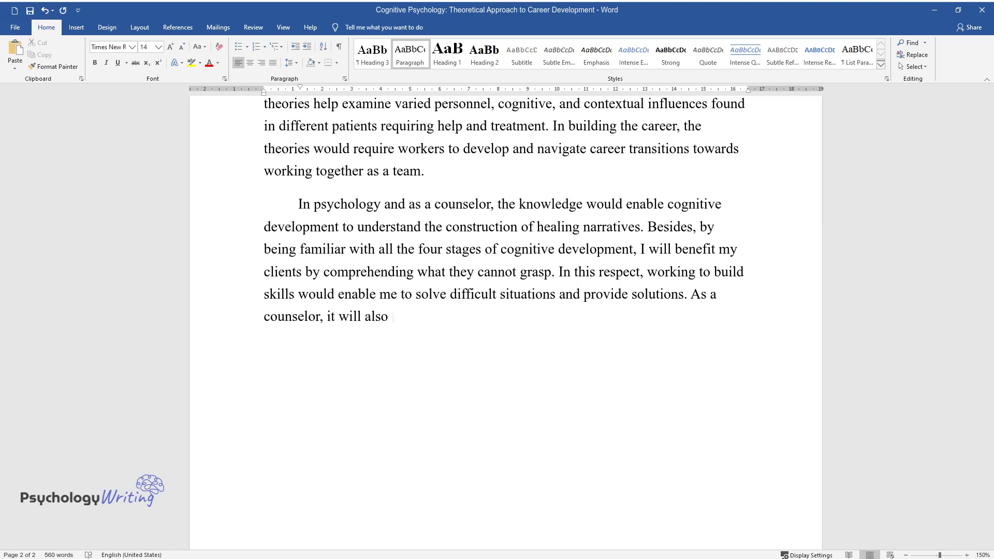
{"action": "type", "text": "tial to understand cogniti"}
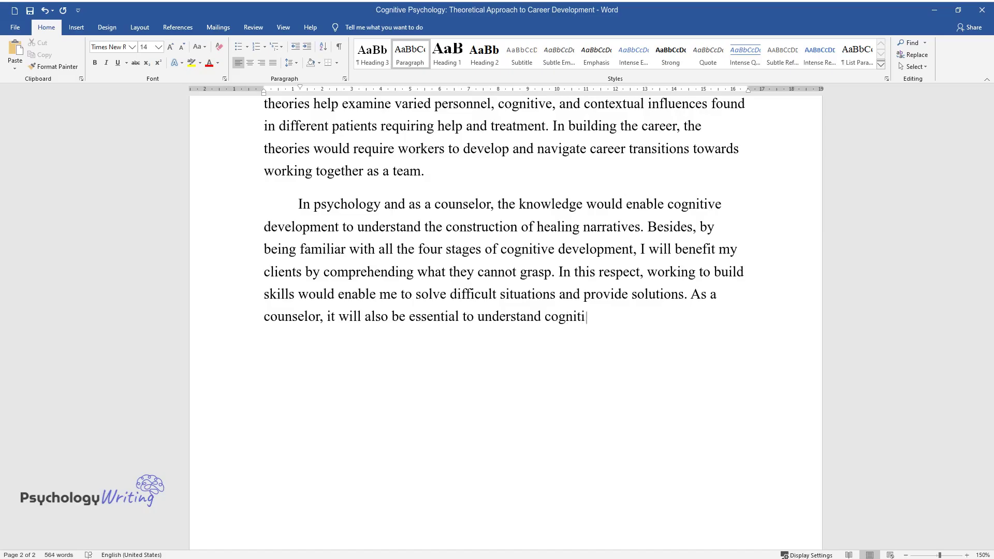
{"action": "type", "text": "ve functions, which help to handle different clients"}
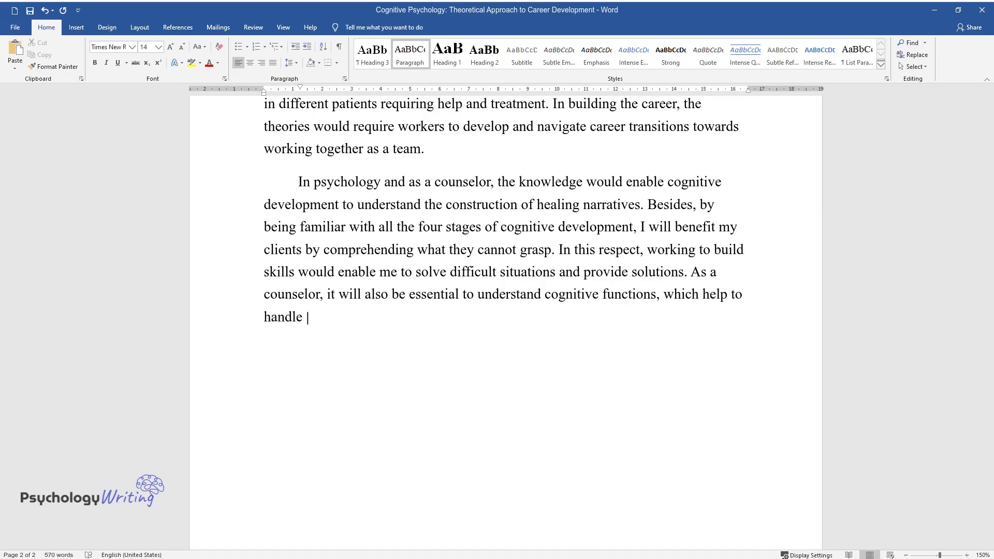
{"action": "type", "text": ". Age-appropriate"}
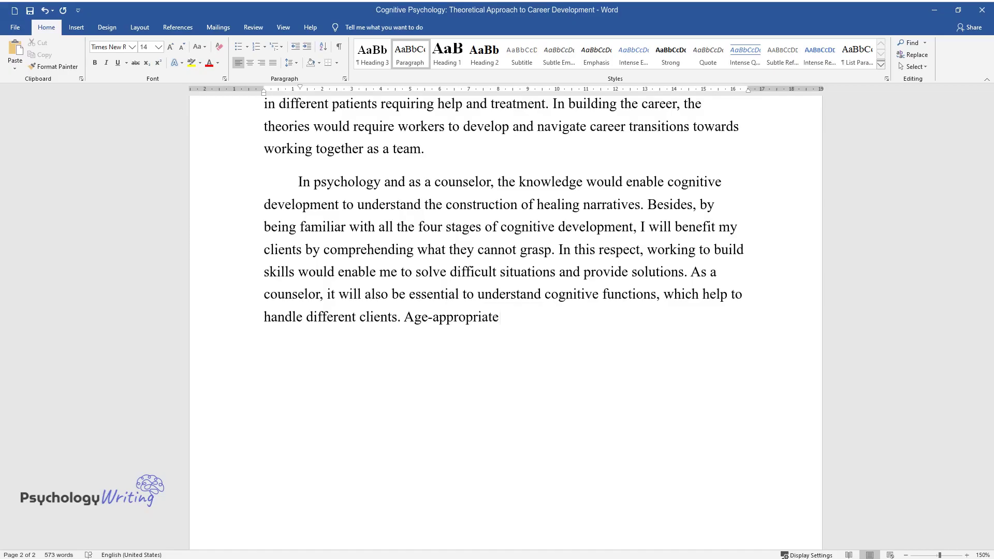
{"action": "type", "text": " games and activities will encoura"}
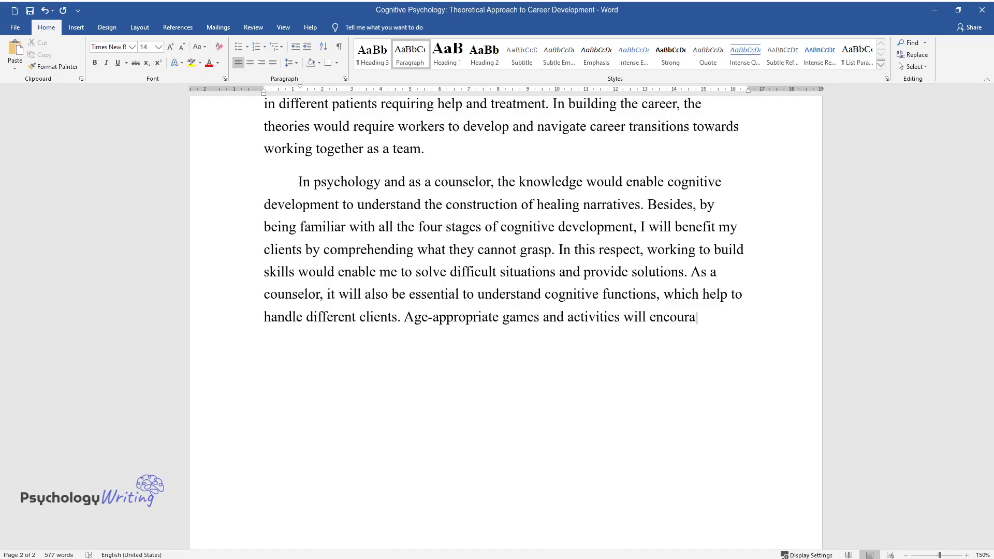
{"action": "type", "text": "ge and strengthen the younger clien"}
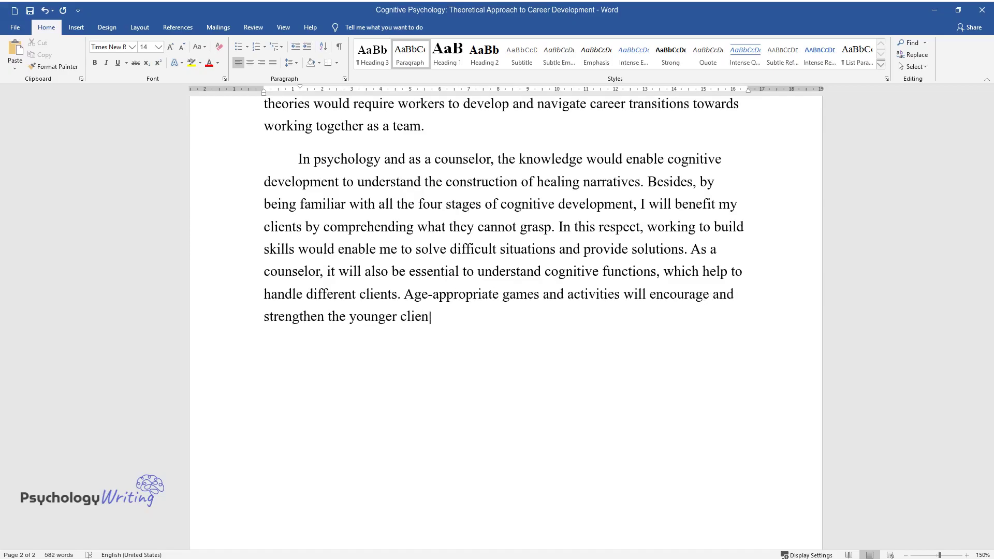
{"action": "type", "text": "ts' cognitive growth. While social theory considers all the cognitiv"}
{"action": "type", "text": "e acquisition through exte"}
{"action": "type", "text": "rnal factors, including language an"}
{"action": "type", "text": "d social "}
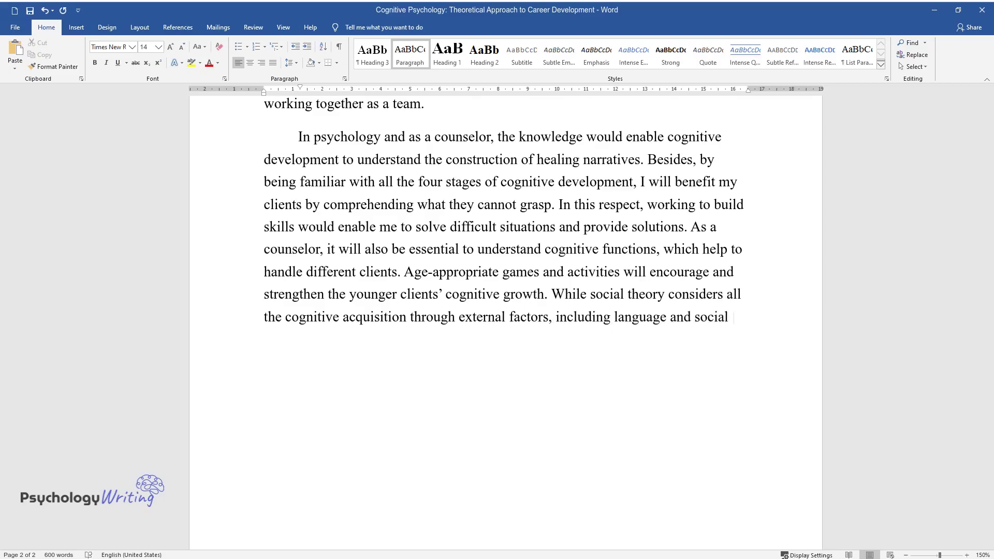
{"action": "type", "text": "interaction, Chom"}
{"action": "type", "text": "sky's theory assumes innate the overall cap"}
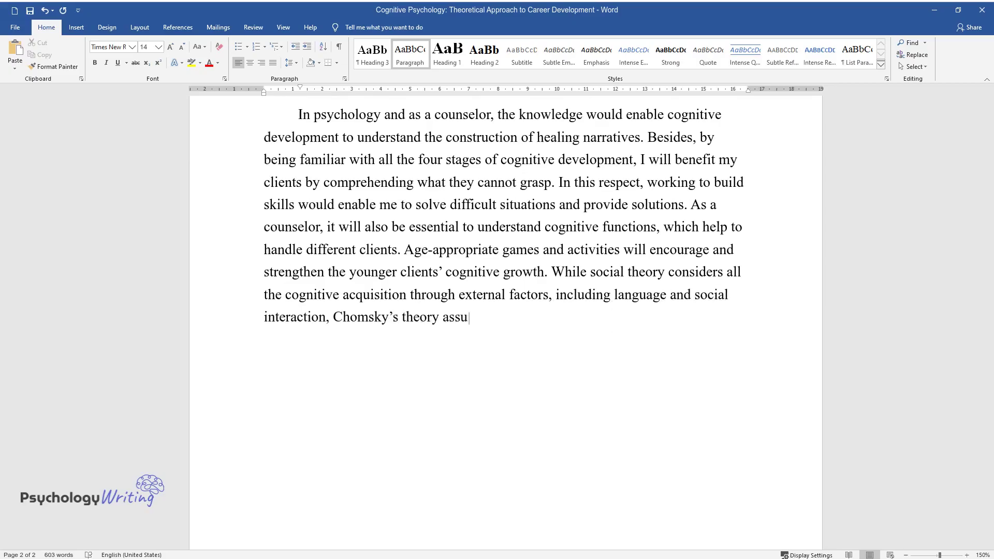
{"action": "type", "text": "ability to synthesize the success levels att"}
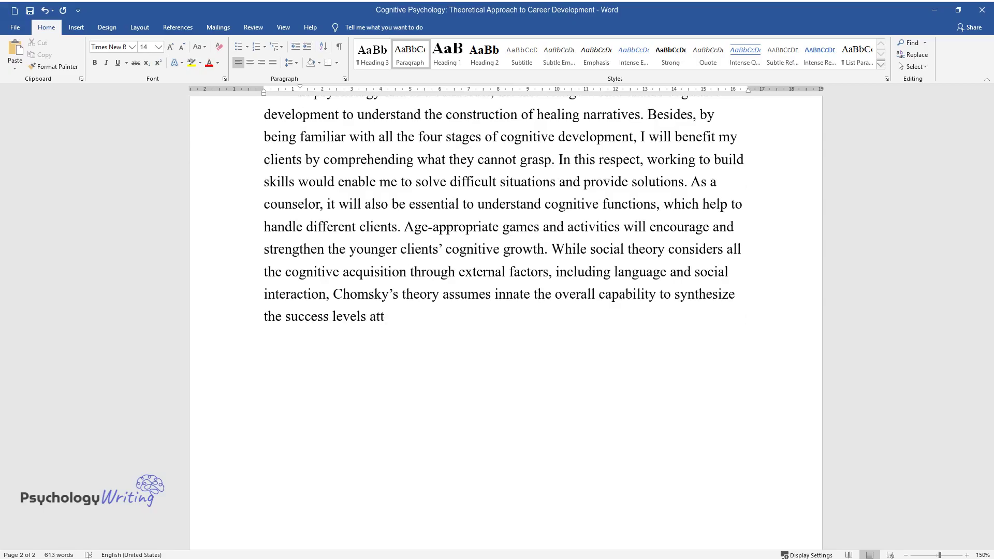
{"action": "type", "text": "ained by an increasingly complex c"}
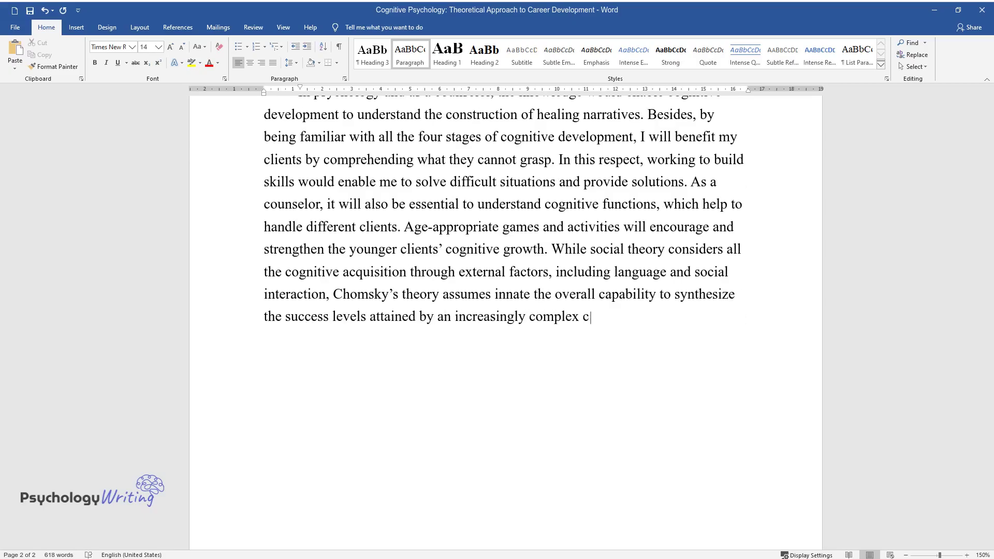
{"action": "type", "text": "ognitive organization."}
{"action": "key", "text": "Return"}
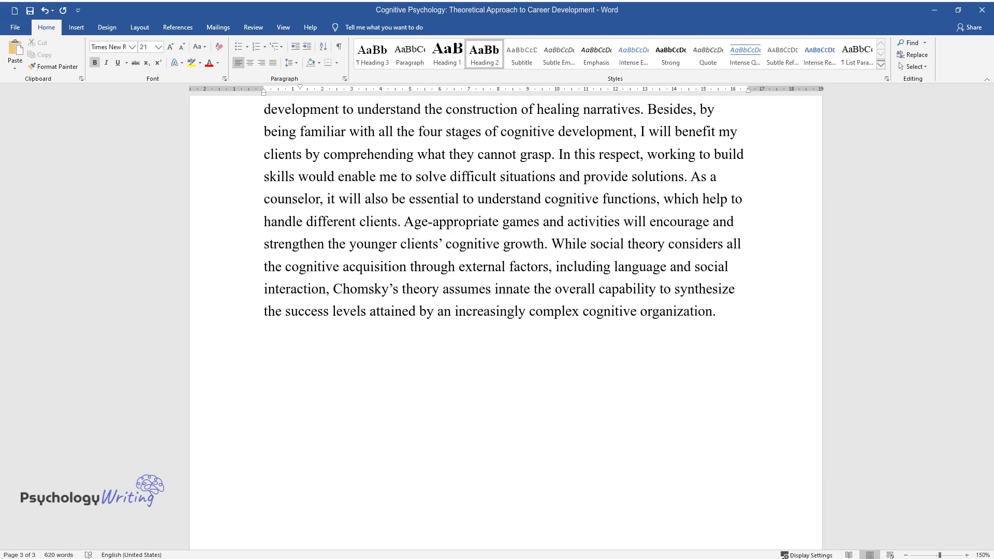
Add the Discussion heading and its paragraph on cognitive theories in daily life, ending 'to predict the future.'
{"action": "type", "text": "Discussion"}
{"action": "key", "text": "Return"}
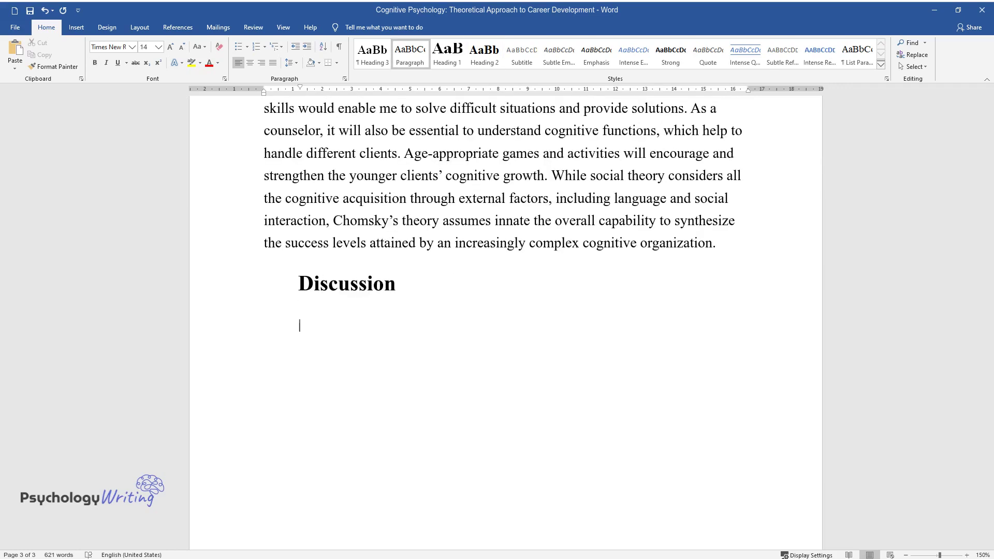
{"action": "type", "text": "Cognitive psychol"}
{"action": "type", "text": "ogy is diverse and touches on dif"}
{"action": "type", "text": "ferent components of people's daily lives a"}
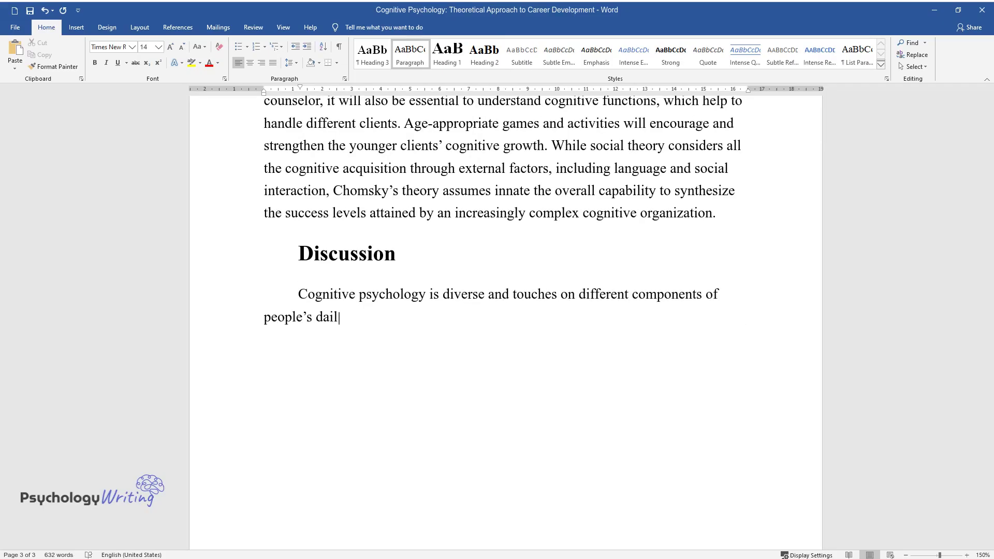
{"action": "type", "text": "nd the activities they ar"}
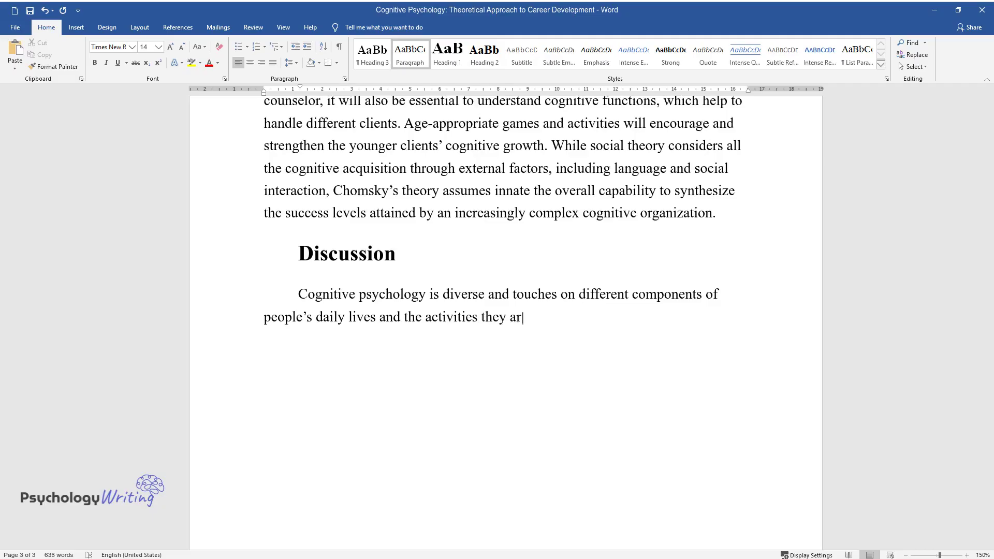
{"action": "type", "text": "e engaged in. Many of the findings"}
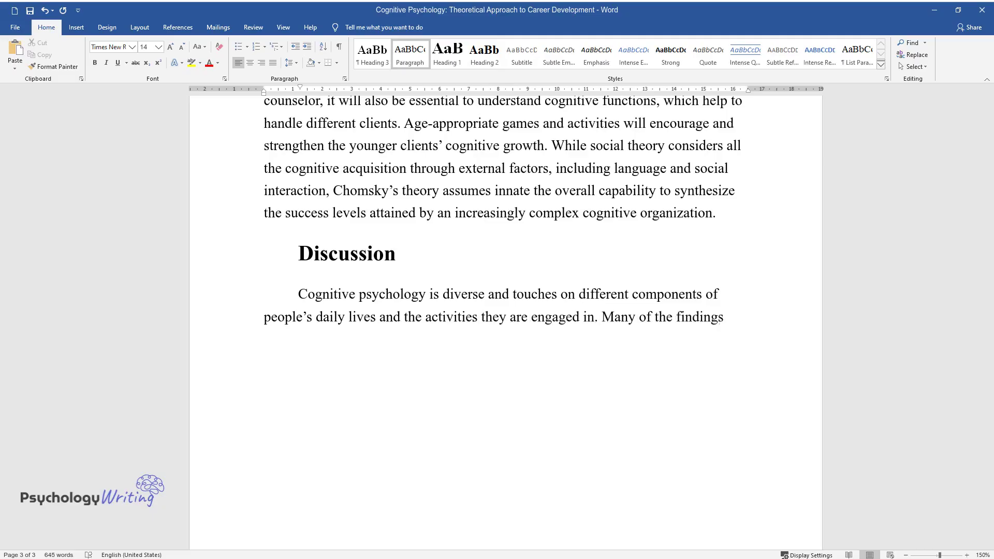
{"action": "type", "text": " based on cognitive theories affec"}
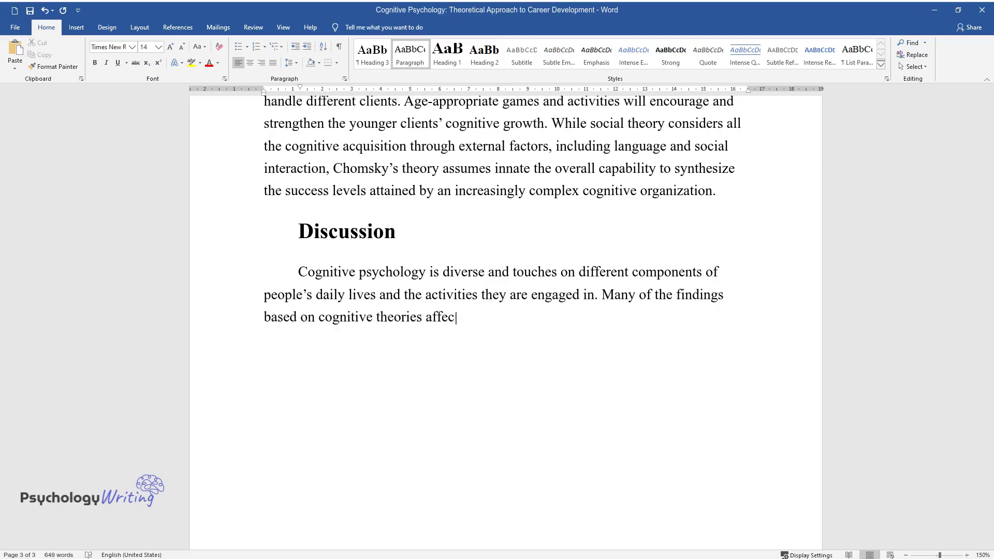
{"action": "type", "text": "t practical life more than the edu"}
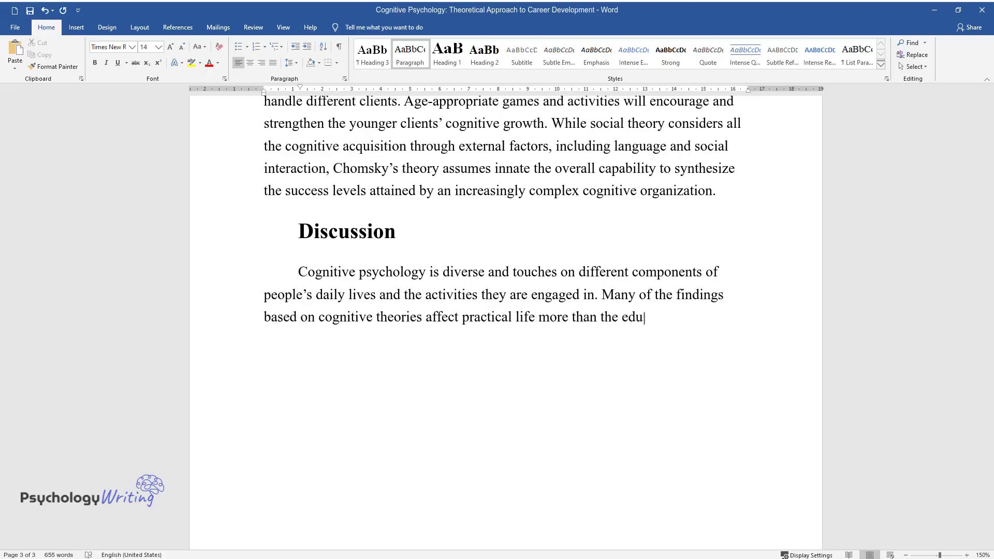
{"action": "type", "text": "cational aspects, which help treat mental disorders, brain damage, a"}
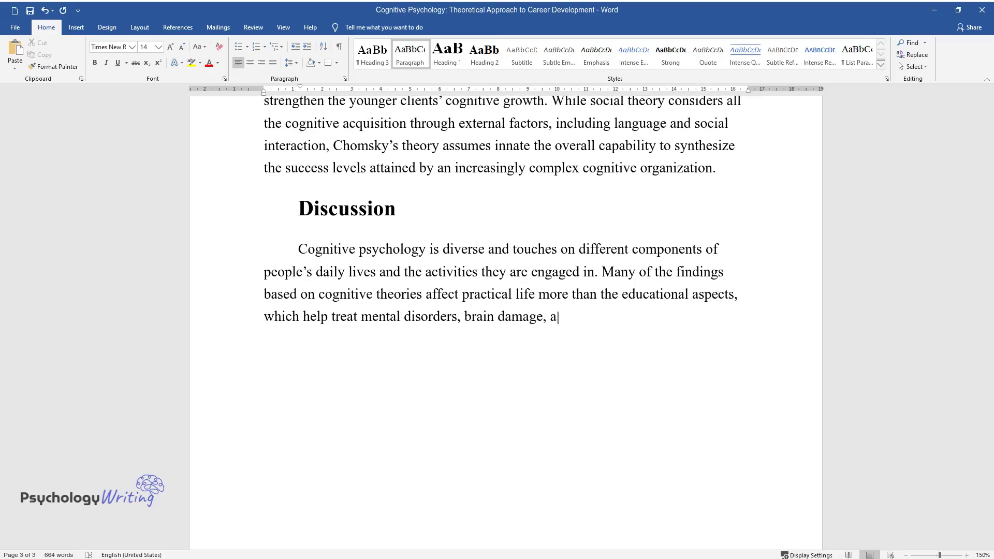
{"action": "type", "text": "nd degenerative diseases. The growing field of psychology helps to u"}
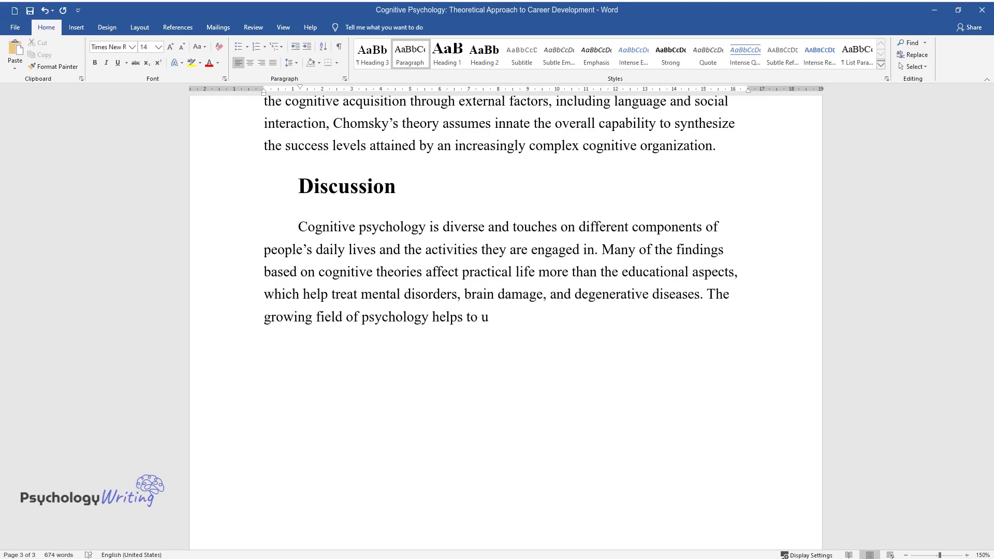
{"action": "type", "text": "nderstand the impact of mental pr"}
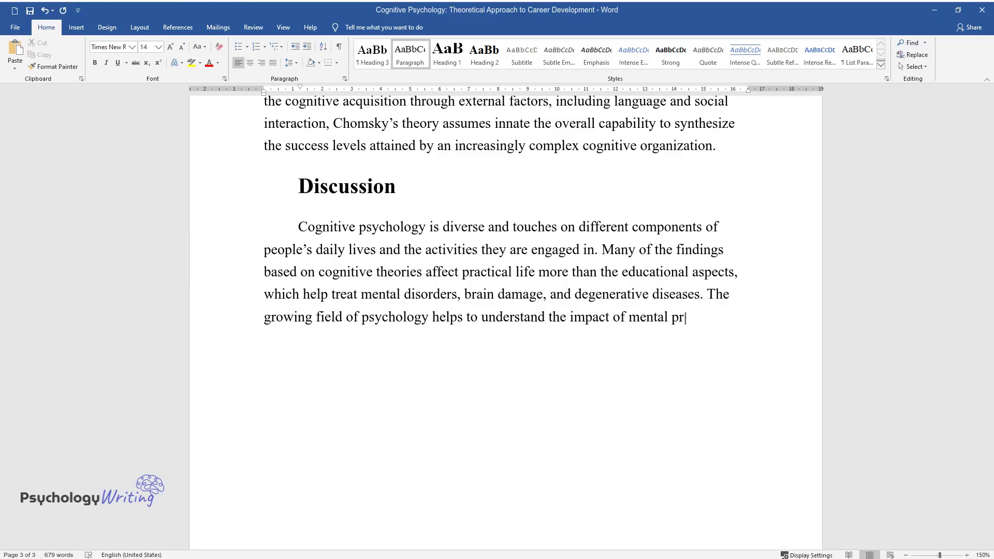
{"action": "type", "text": "ocesses on people's daily activities. The models have created more knowledge to understand an"}
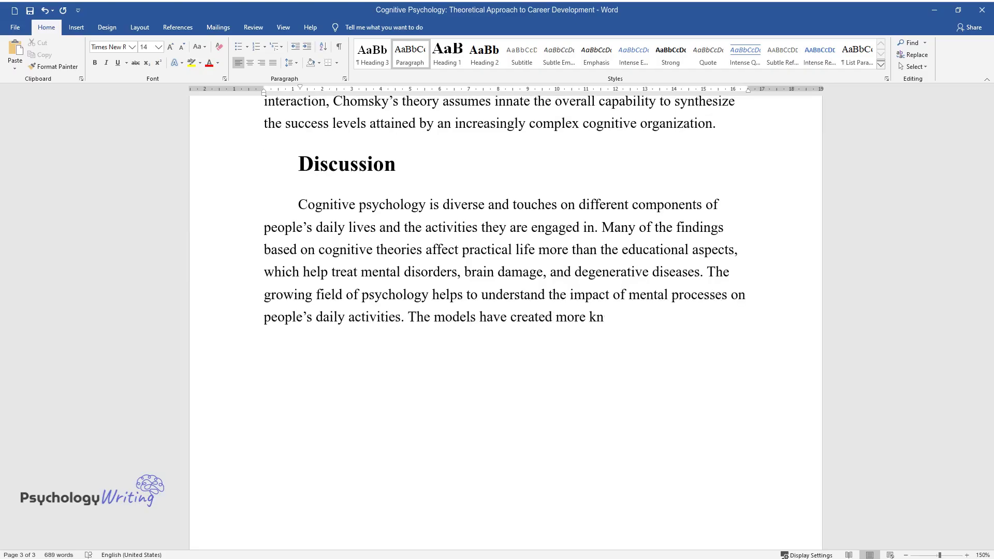
{"action": "type", "text": "d analyze "}
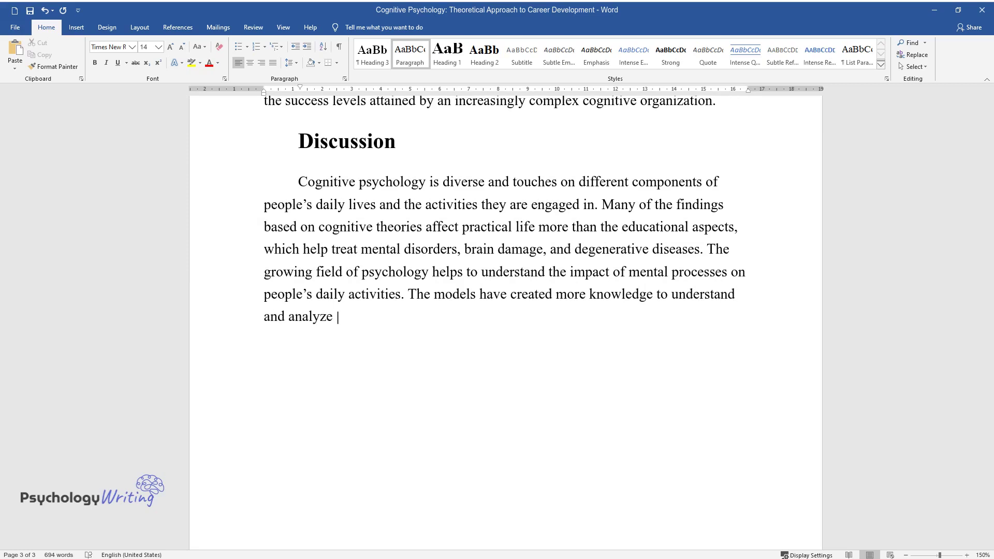
{"action": "type", "text": "a broad scope of human behaviors."}
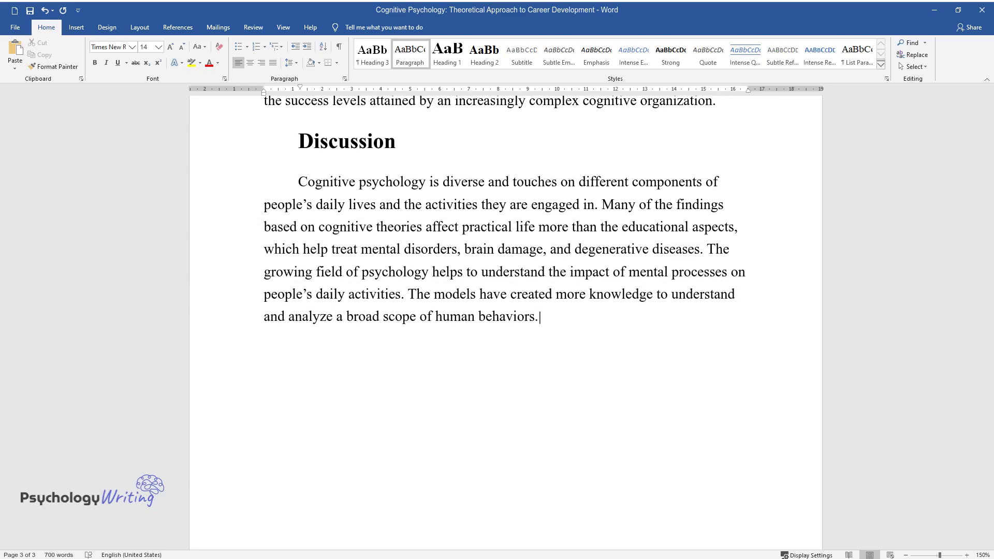
{"action": "type", "text": " Besides, social and Chomsky's models would help co"}
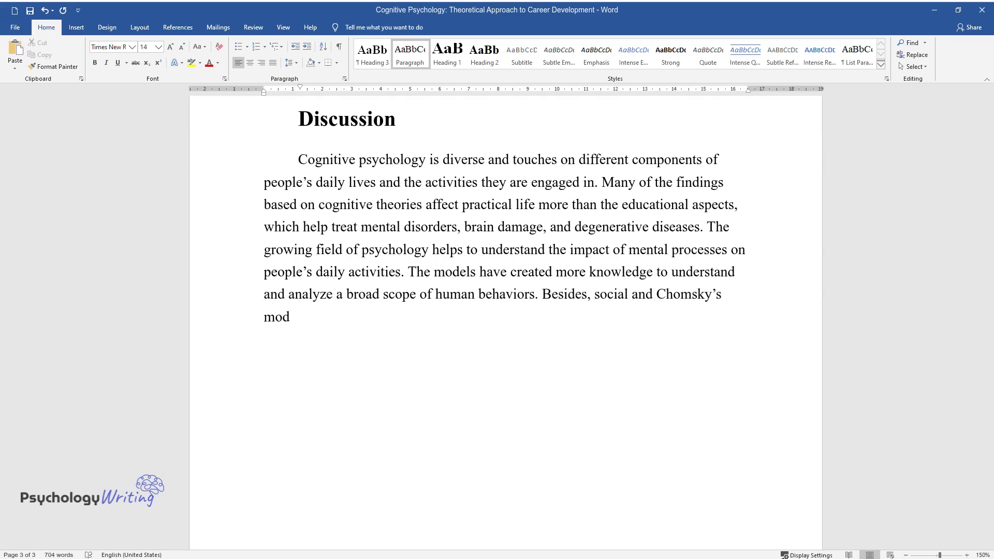
{"action": "type", "text": "mprehend why peop"}
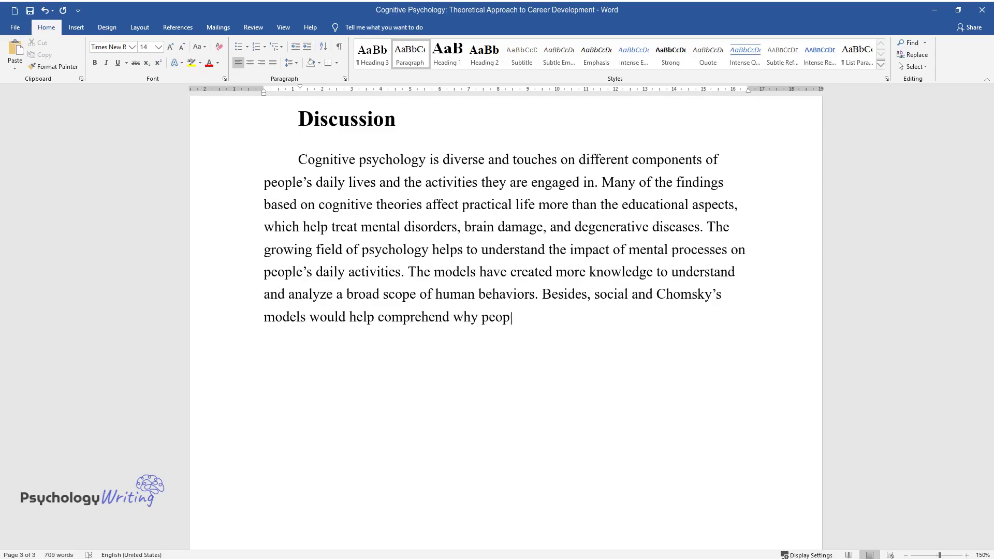
{"action": "type", "text": "le react the way they do and their"}
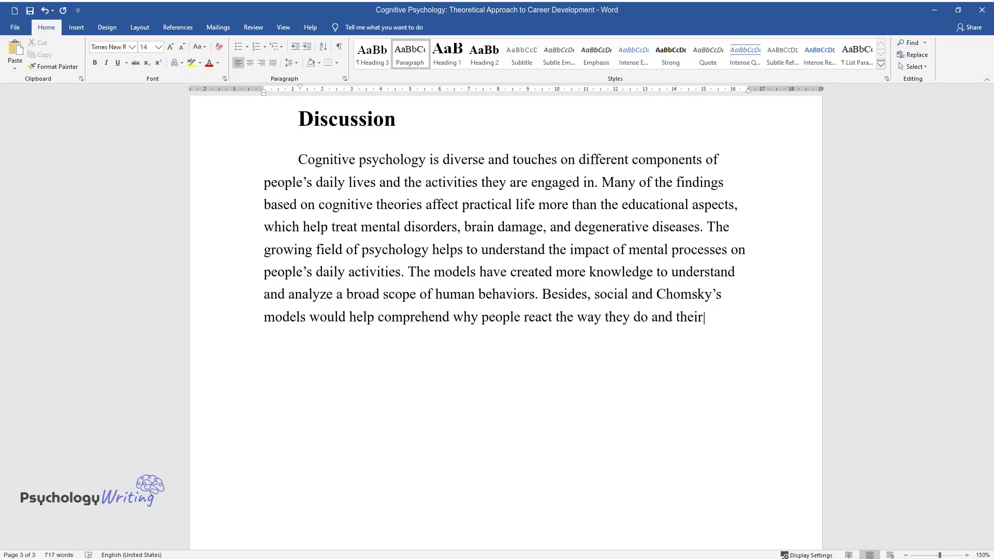
{"action": "type", "text": " decisions. Such theories as cogni"}
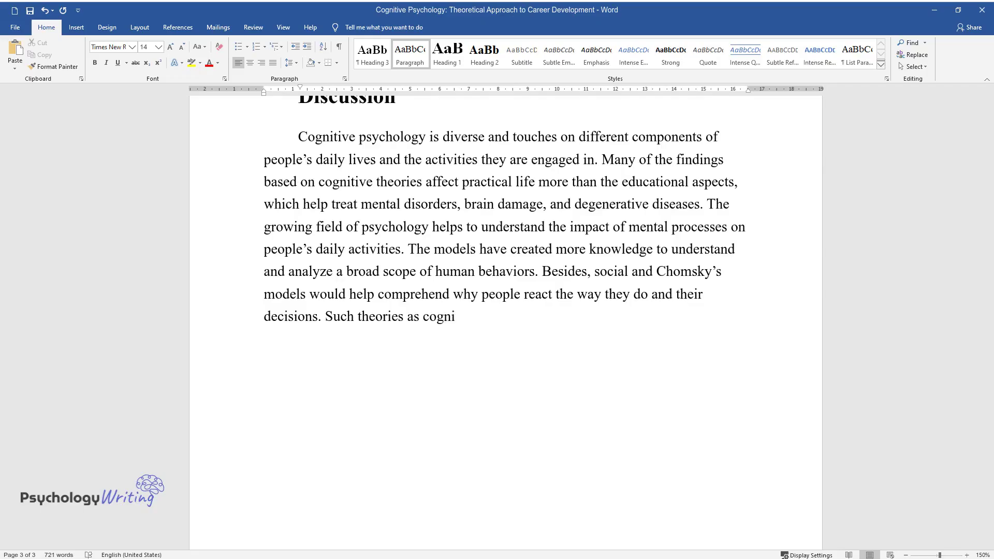
{"action": "type", "text": "tive-behavioral theory have suppo"}
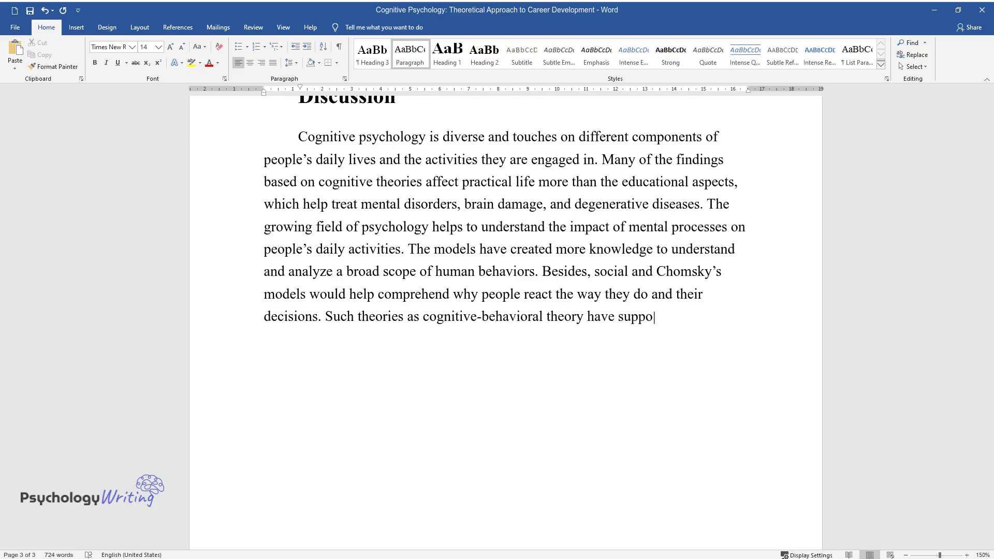
{"action": "type", "text": "rted psychologists in improving st"}
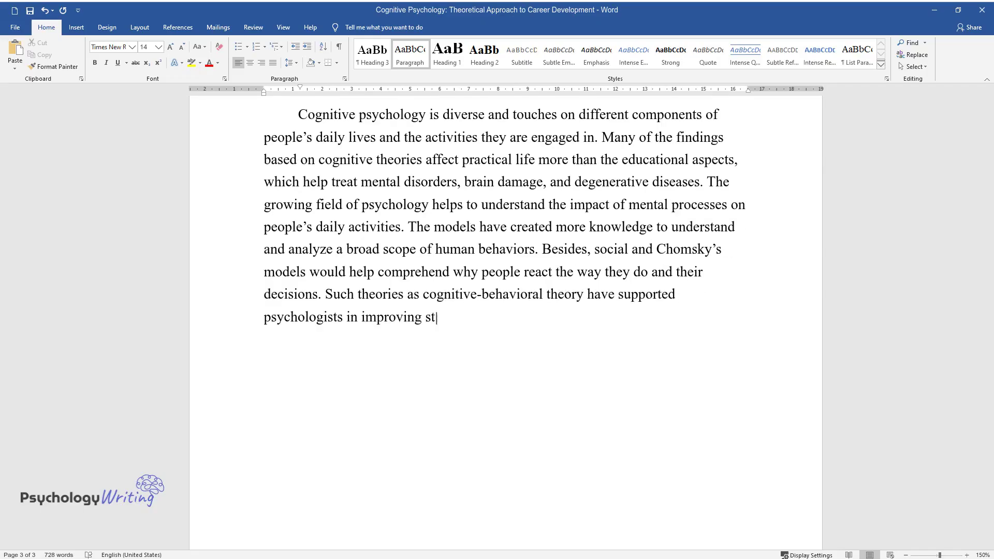
{"action": "type", "text": "ress management, decision-making,"}
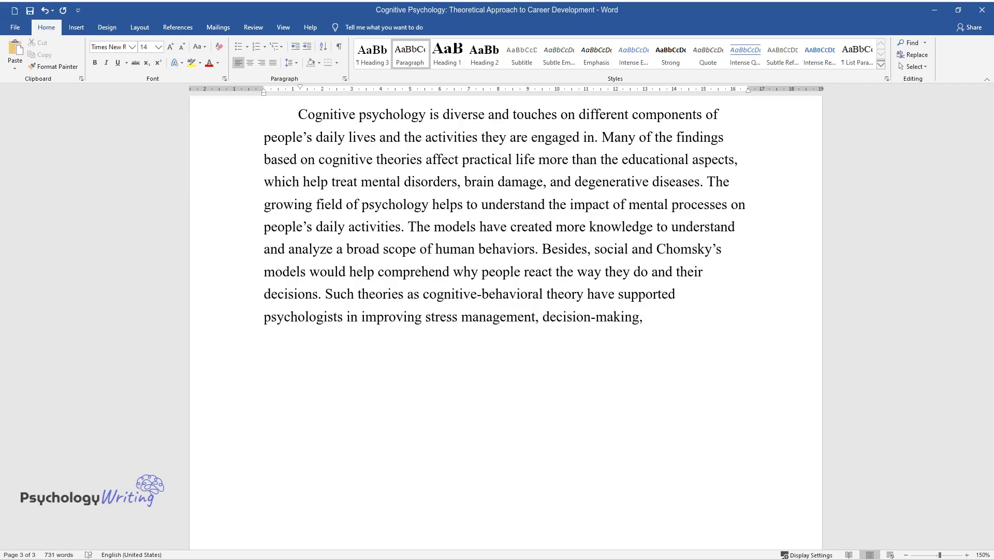
{"action": "type", "text": " and other behavioral aspects based on the previous acts from the pas"}
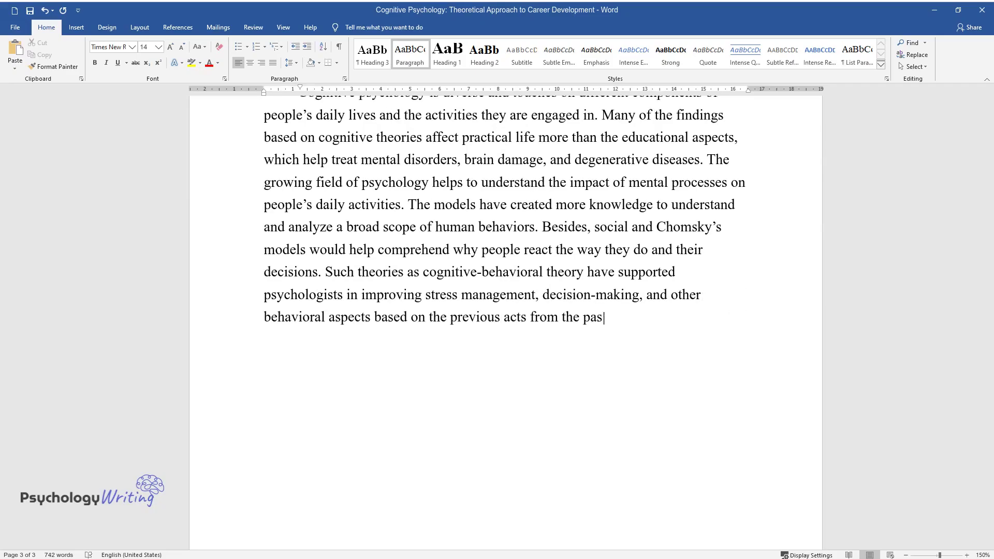
{"action": "type", "text": "t to predict the future."}
{"action": "key", "text": "Return"}
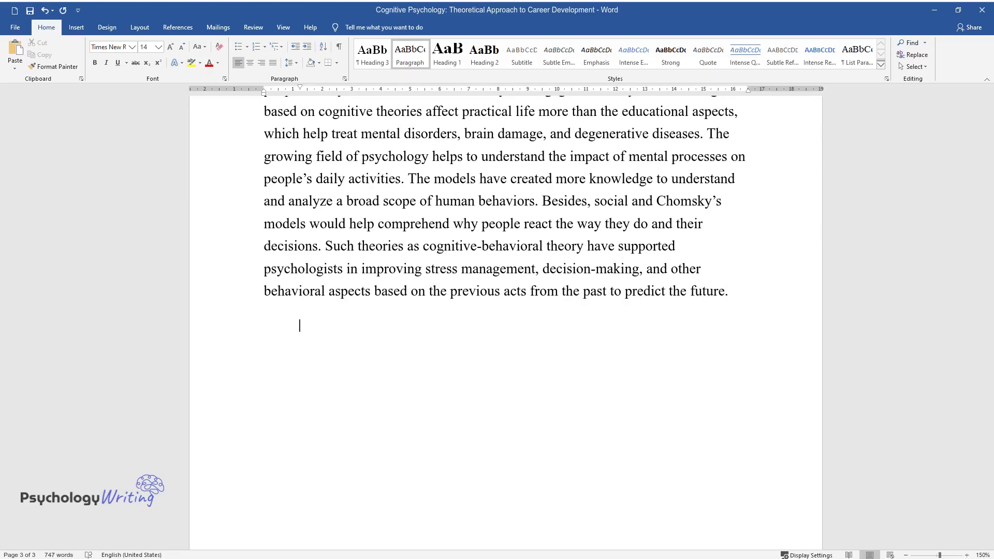
Write the 'As a practice…' paragraph on psychological theories aiding careers and treatment planning
{"action": "type", "text": "As a practice, psycho"}
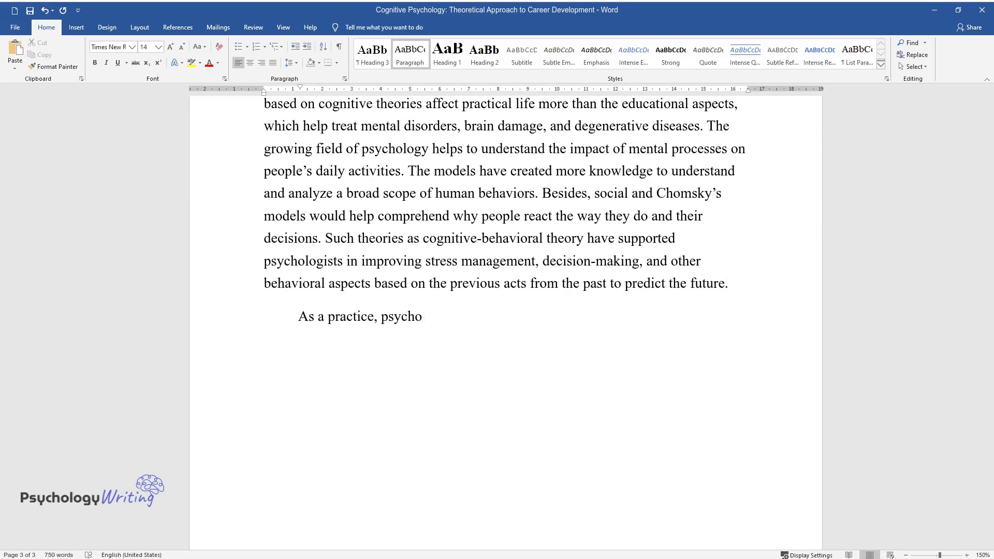
{"action": "type", "text": "logical theories have also allowed i"}
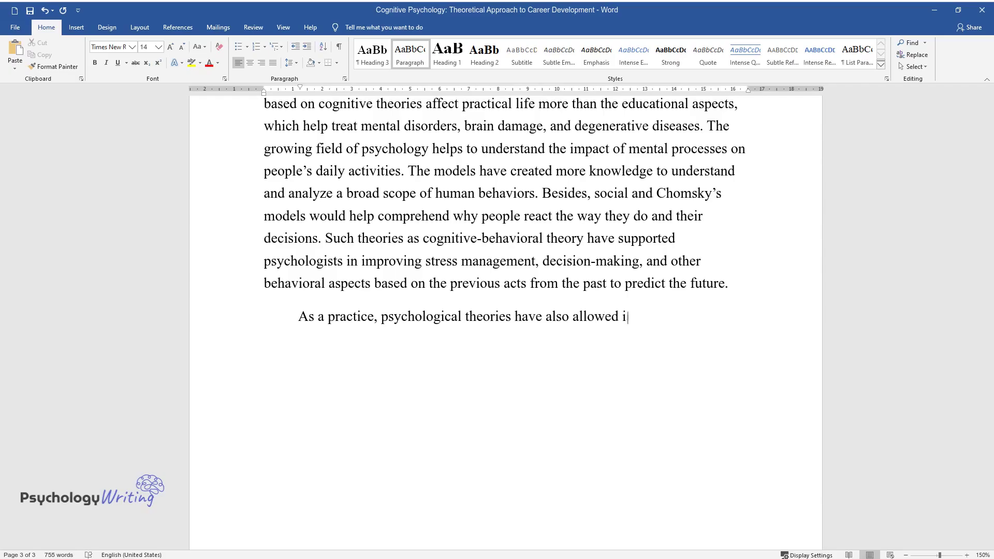
{"action": "type", "text": "ndividuals to have more successful careers, build mor"}
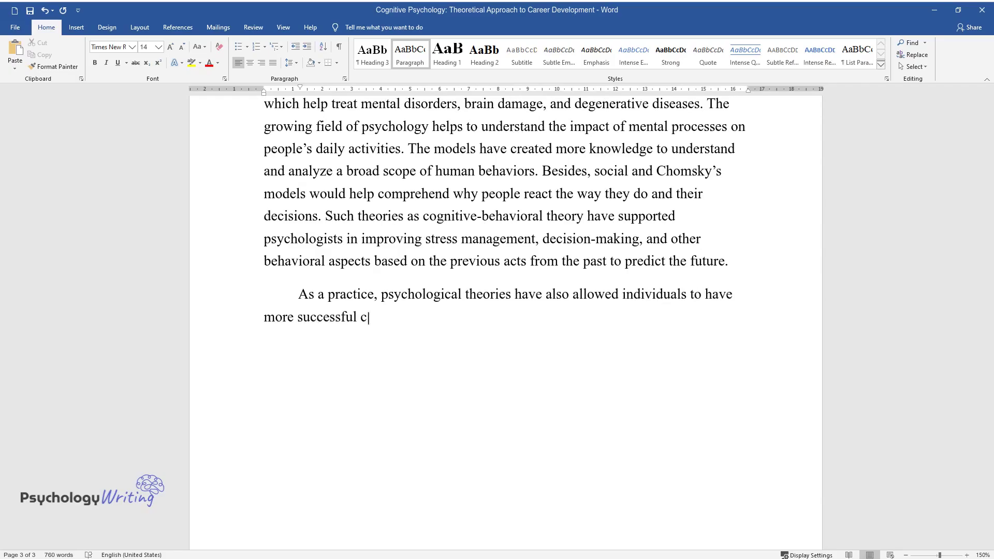
{"action": "type", "text": "e confidence, educa"}
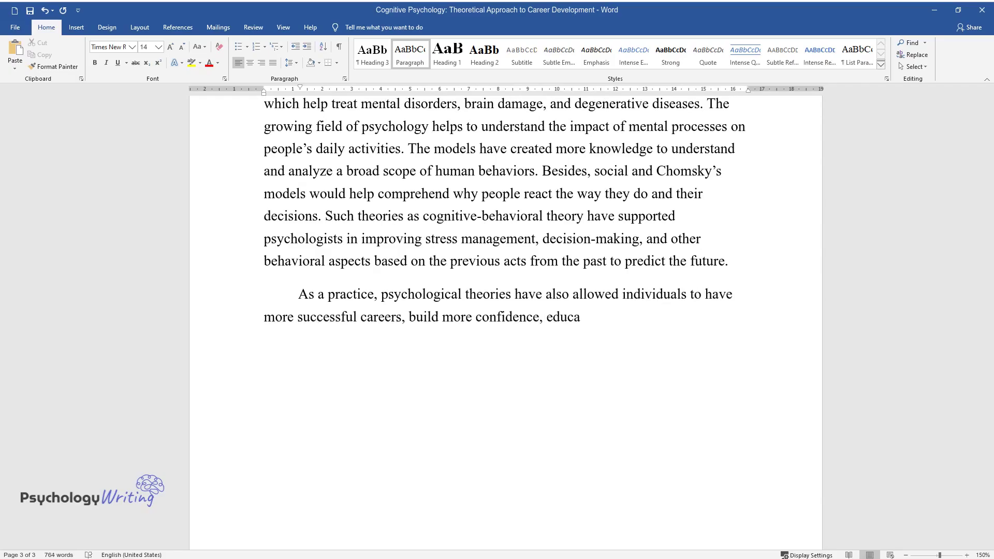
{"action": "type", "text": "te from a concept formation, and improve their commun"}
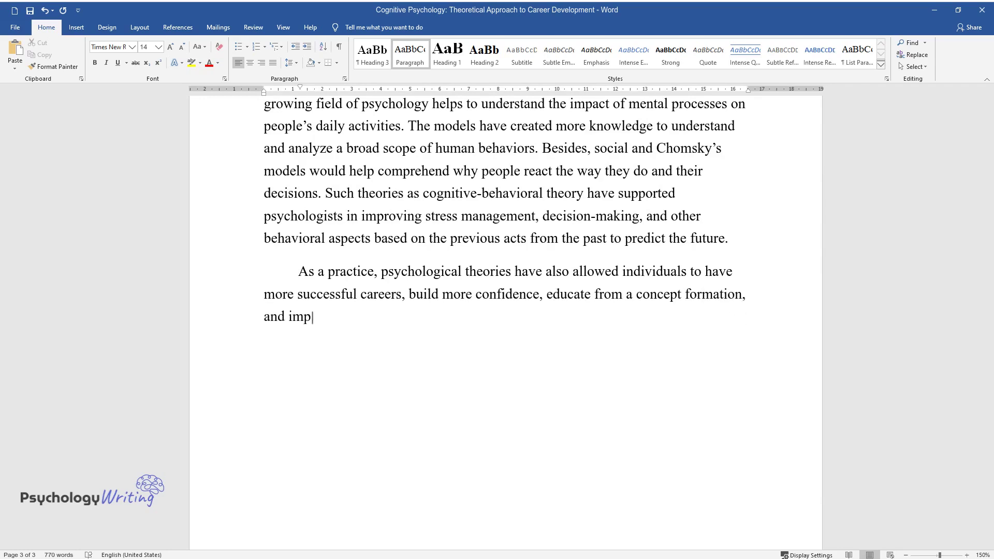
{"action": "type", "text": "ication skills. Th"}
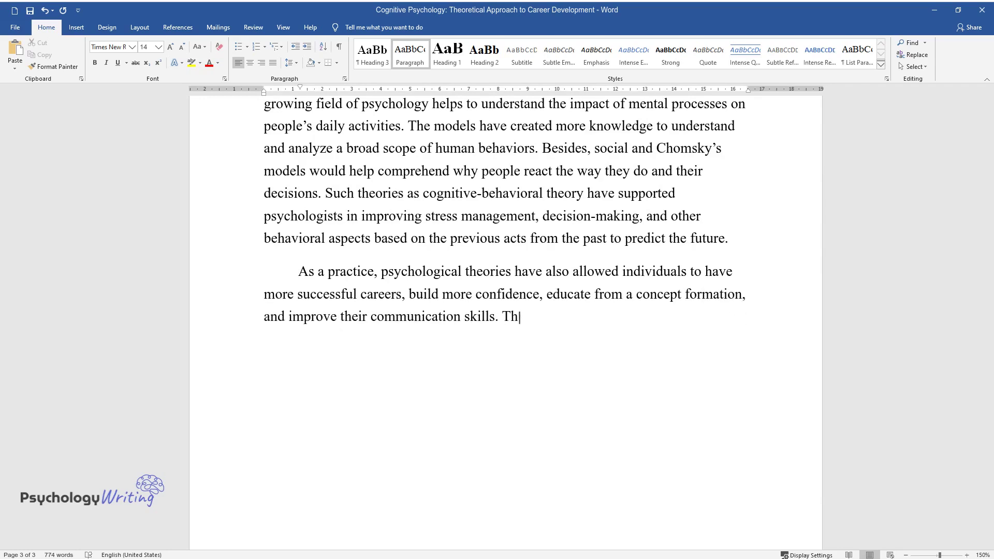
{"action": "type", "text": "e theory equips children with diffe"}
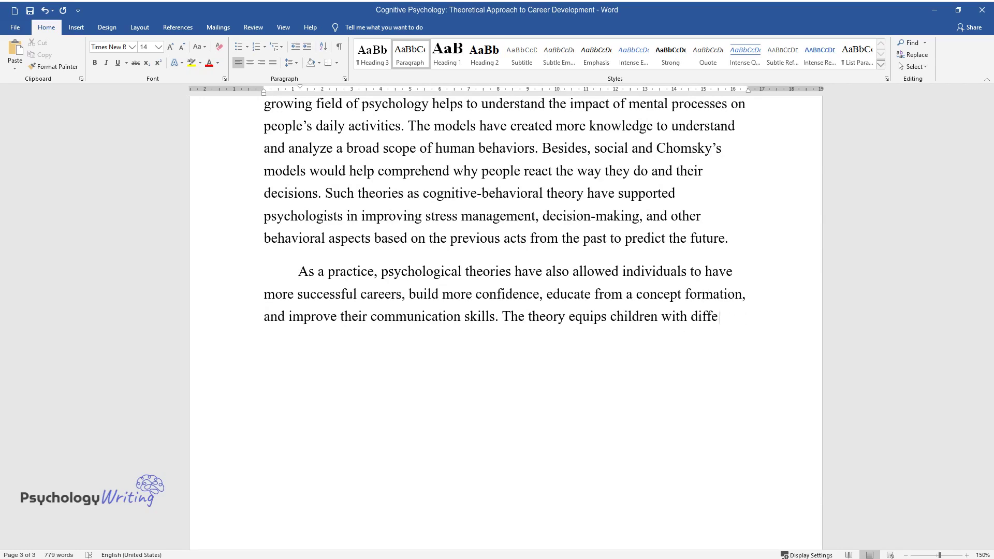
{"action": "type", "text": "rent intellectual experiences, which"}
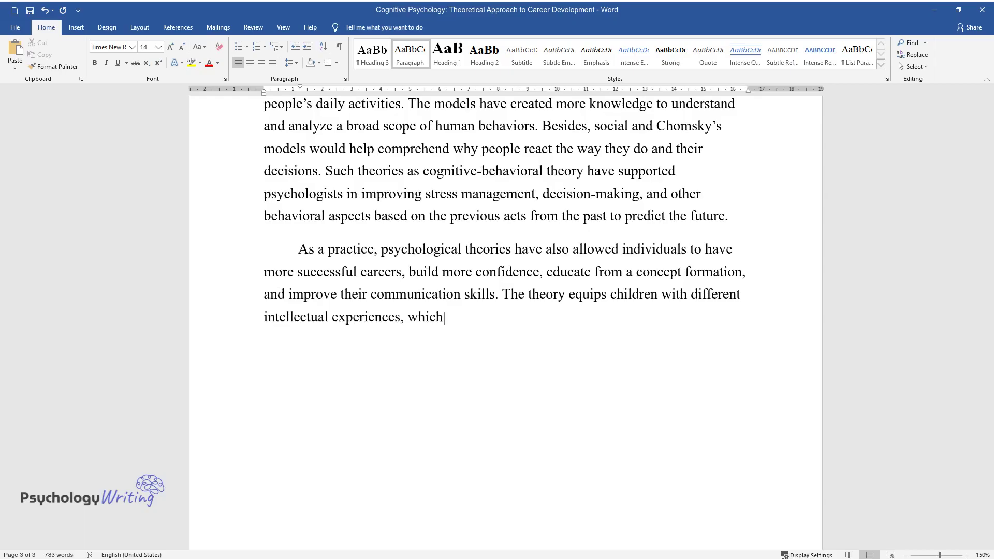
{"action": "type", "text": " provide an outline for the initial "}
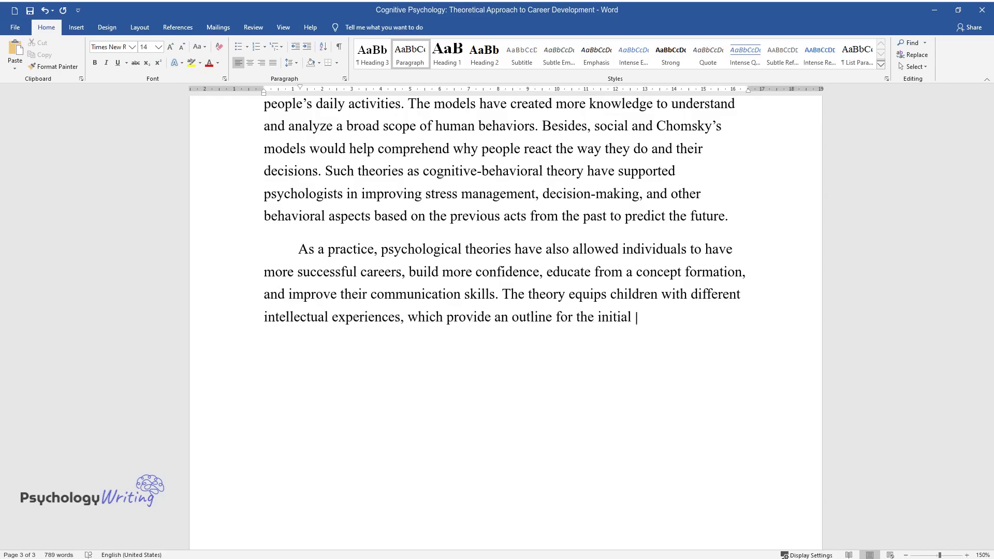
{"action": "type", "text": "thoughts and how they interact and a"}
{"action": "type", "text": "dapt to the environment. Collaborat"}
{"action": "type", "text": "ing with other doctors would help in"}
{"action": "type", "text": " creating effective treatme"}
{"action": "type", "text": "nt plans "}
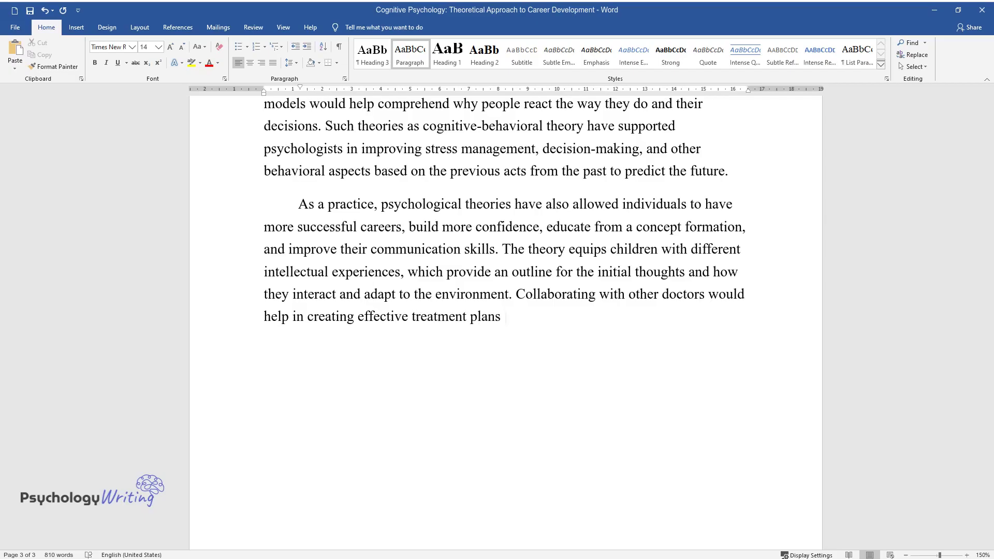
{"action": "type", "text": "for addressing mental and cognitive"}
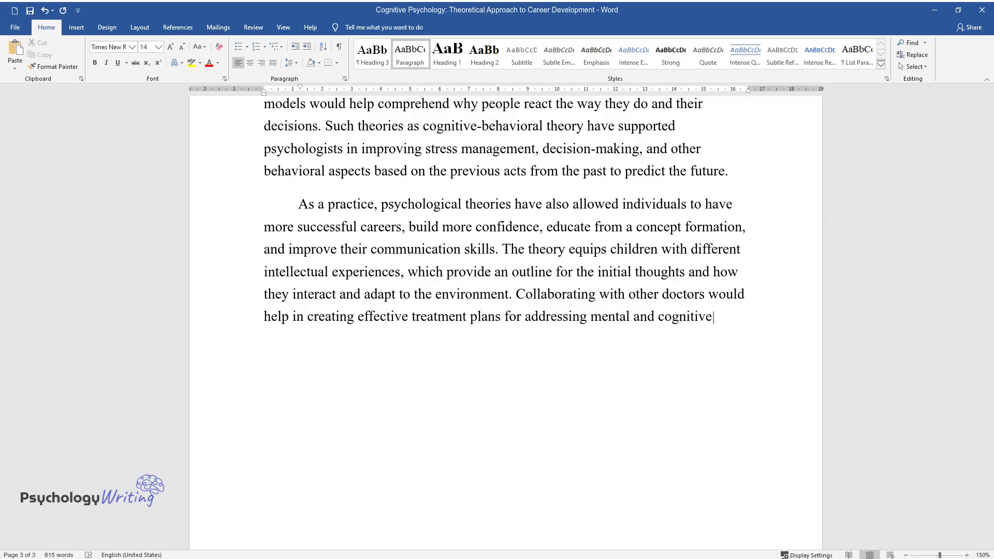
{"action": "type", "text": " problems. Conclusion"}
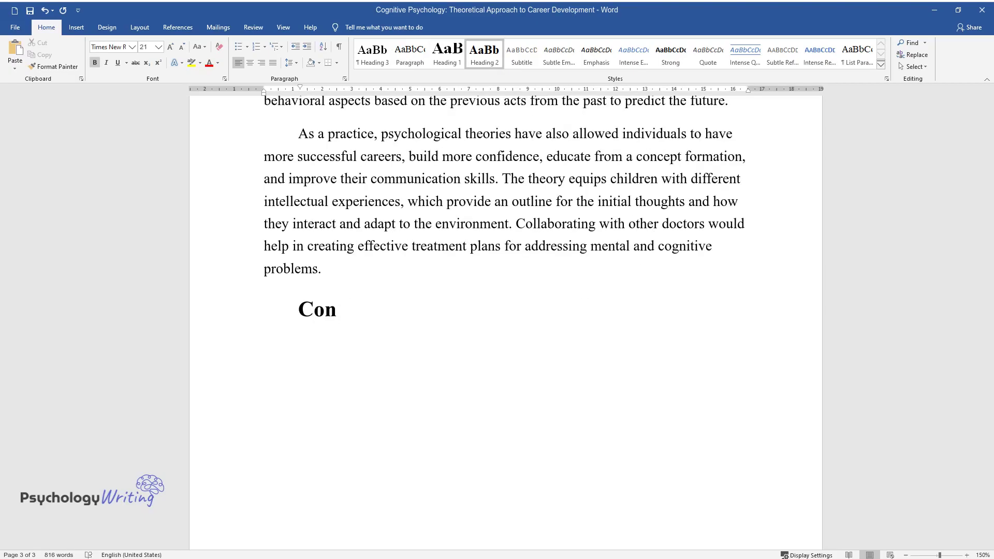
Write the Conclusion paragraph on how cognitive psychology helps address psychological problems
{"action": "key", "text": "Return"}
{"action": "type", "text": "Cognitive psychology helps in under"}
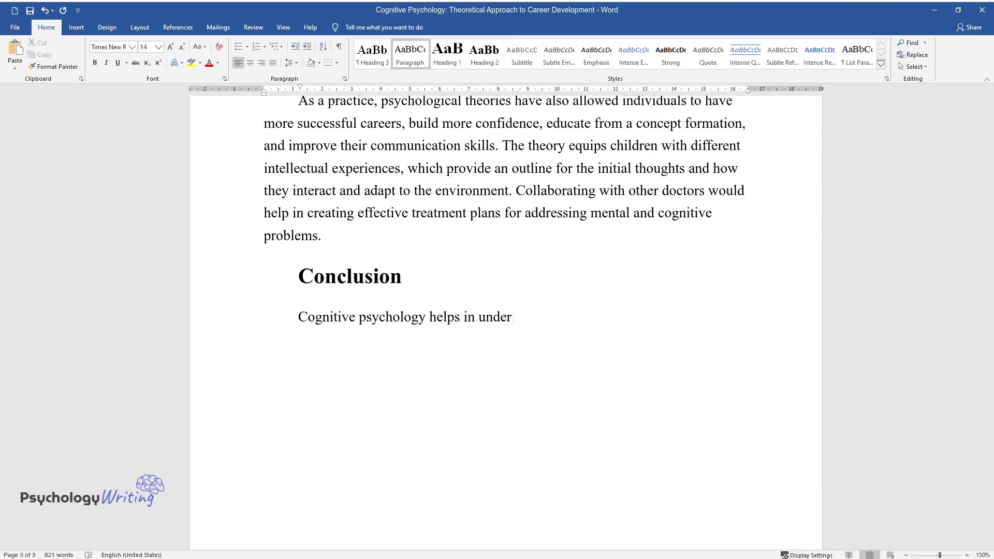
{"action": "type", "text": "standing the human mind and how it"}
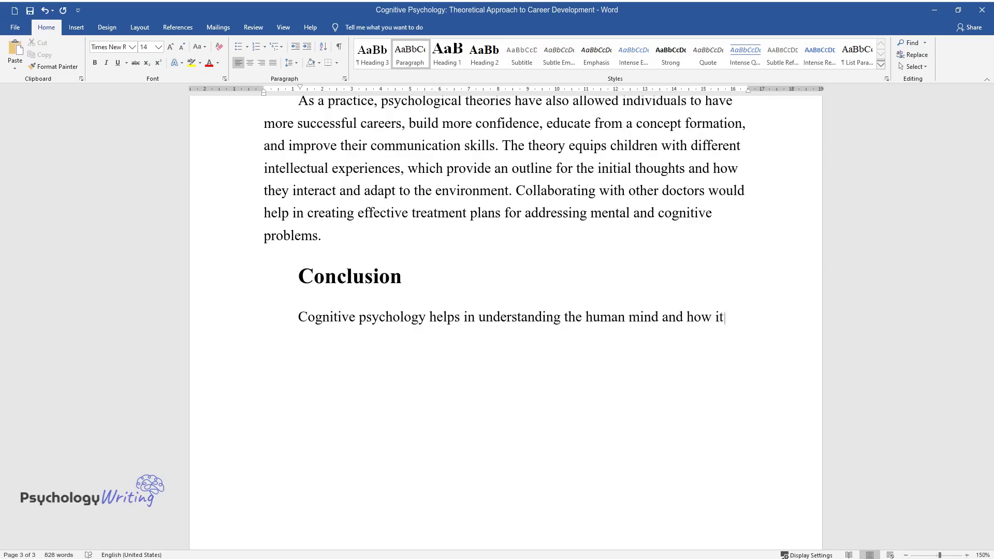
{"action": "type", "text": " works in addressing mental problems and societal challenges. Theories have been developed to help understand psychoanalytic and behavio"}
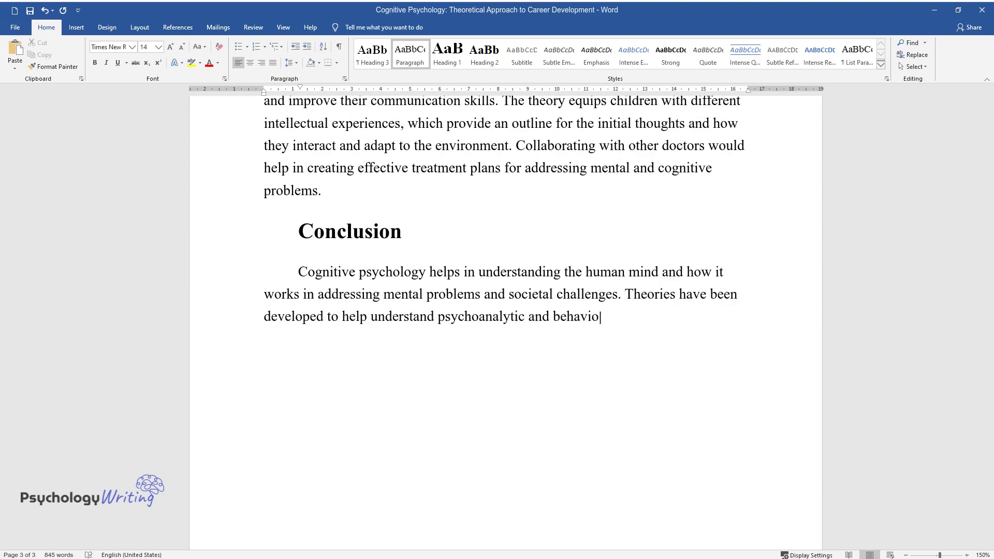
{"action": "type", "text": "ral approaches, which create awareness in processing information an"}
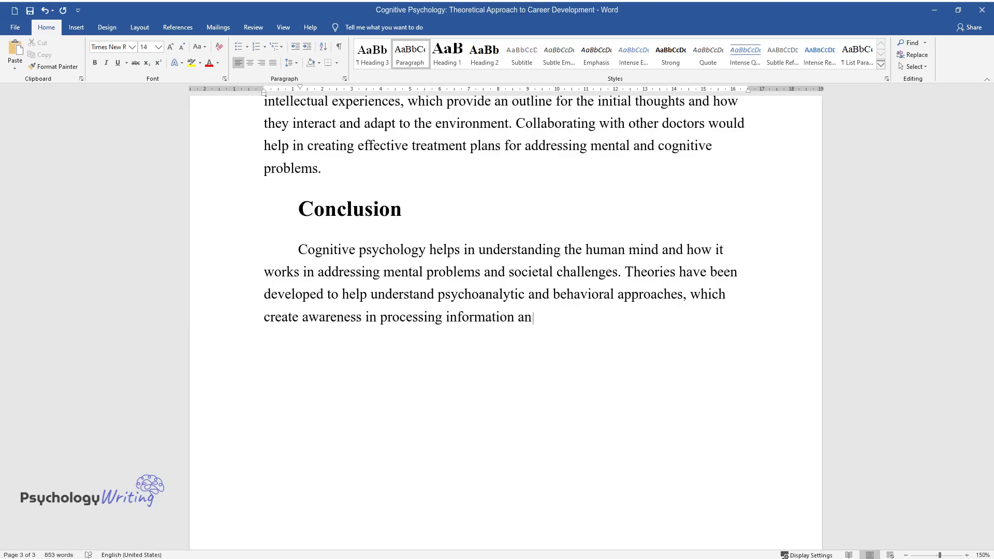
{"action": "type", "text": "d thinking patterns. The course ma"}
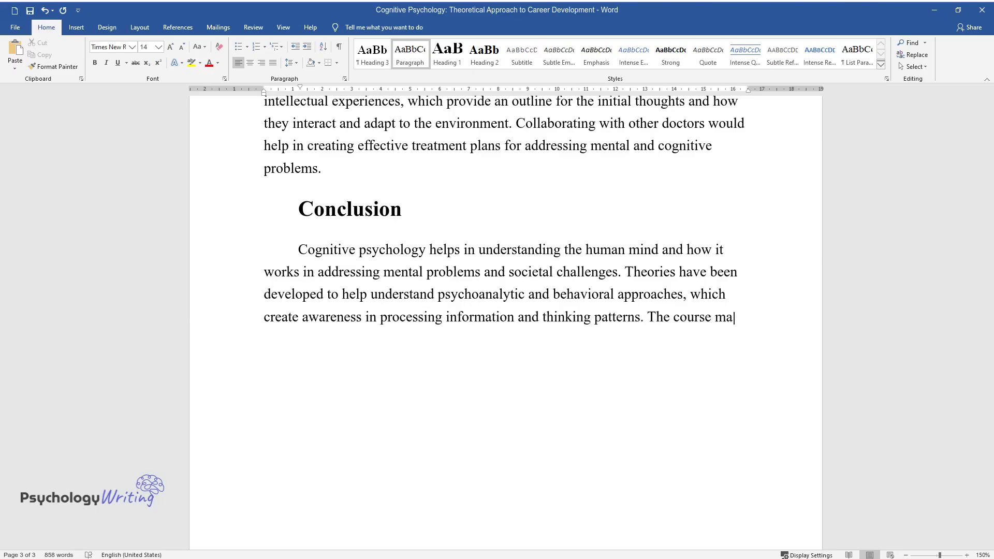
{"action": "type", "text": "terial applications help analyze t"}
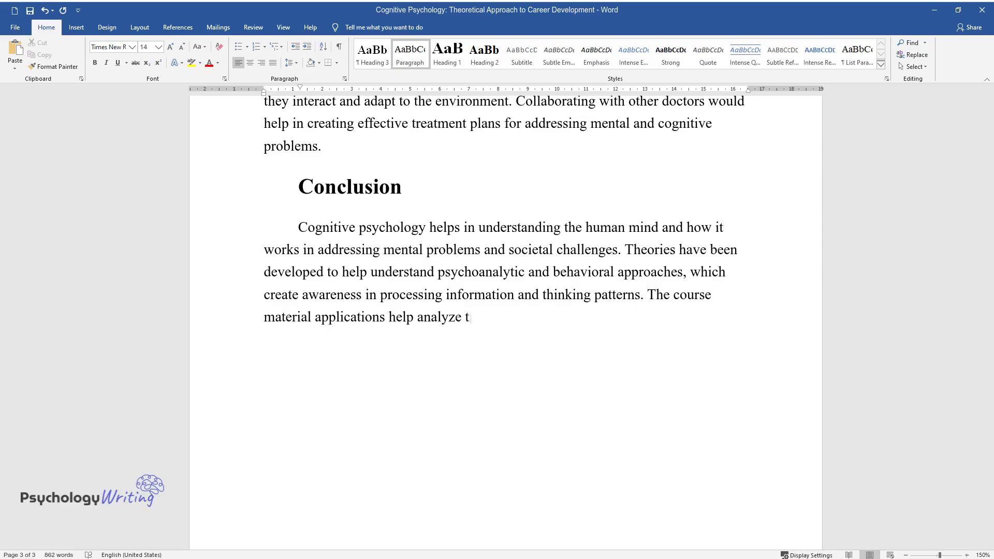
{"action": "type", "text": "he modern perspectives of psycholo"}
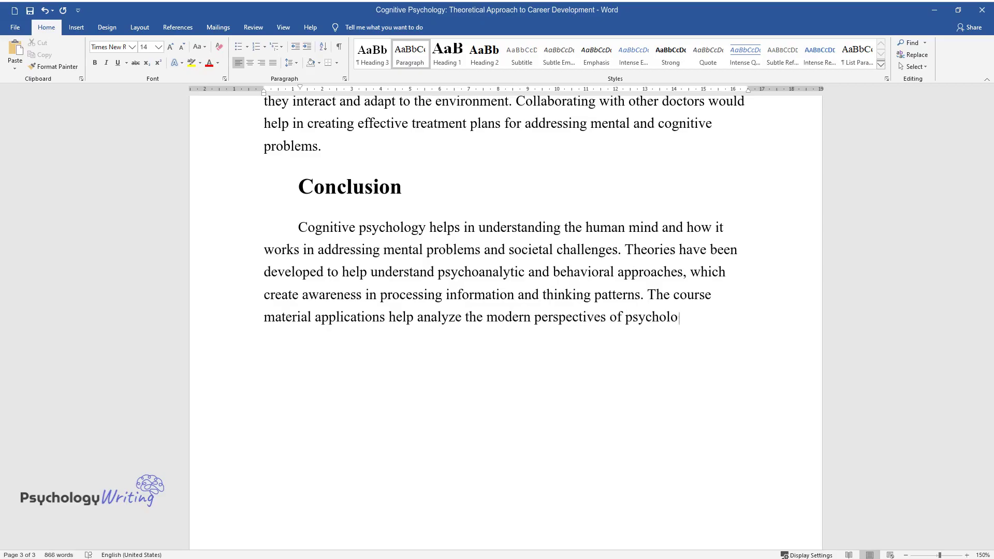
{"action": "type", "text": "gy, which explain structures of fu"}
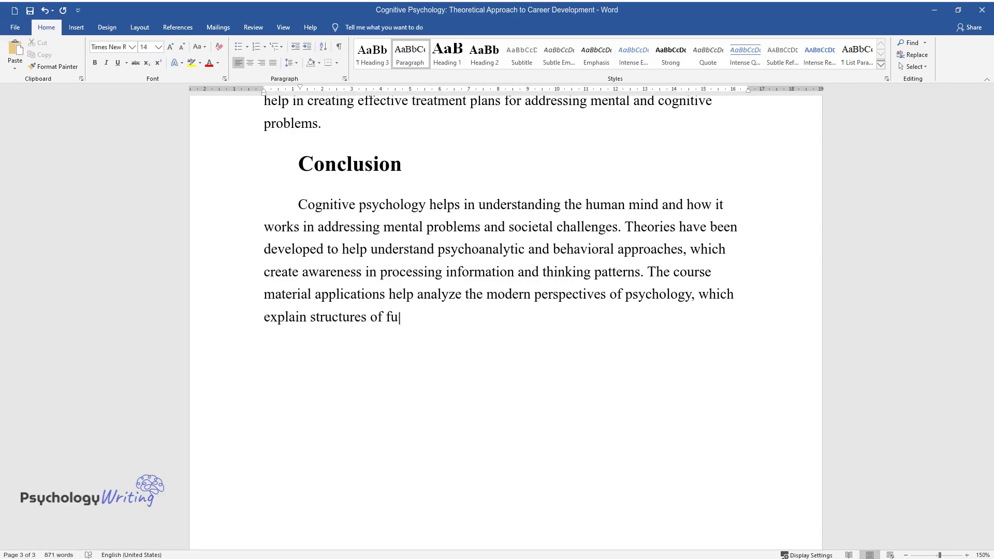
{"action": "type", "text": "nctionalism in mindsets, behavior,"}
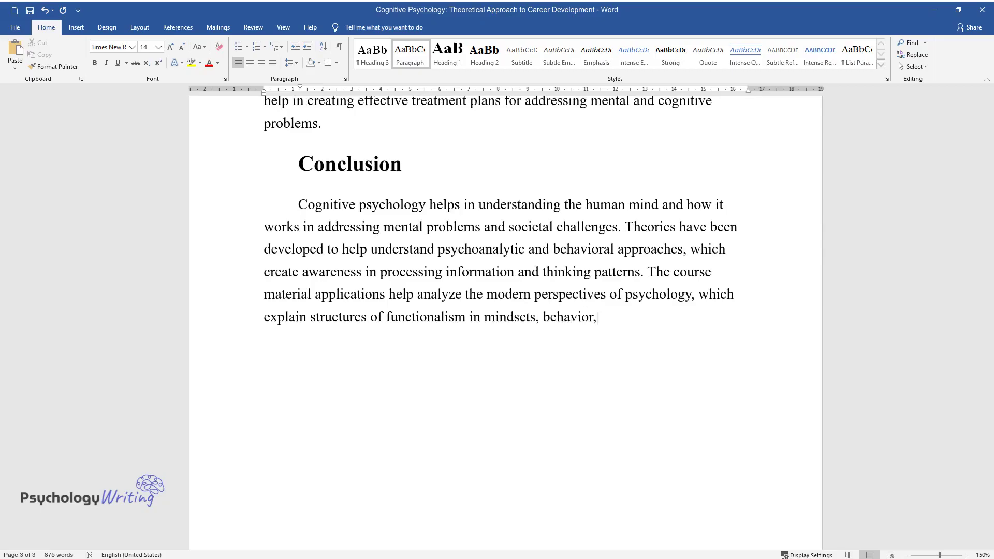
{"action": "type", "text": " and humanity. Therefore, understa"}
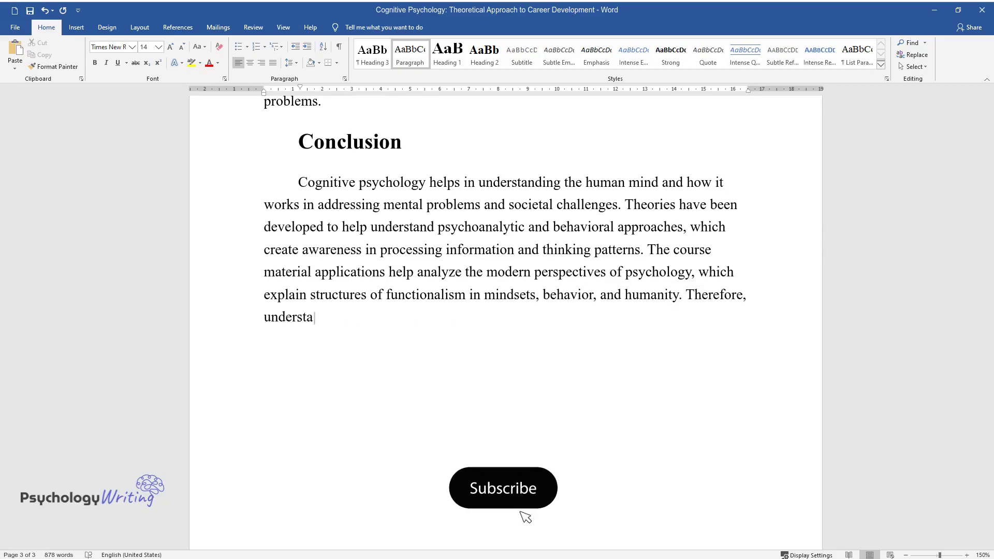
{"action": "type", "text": "nding the theories helps solve psy"}
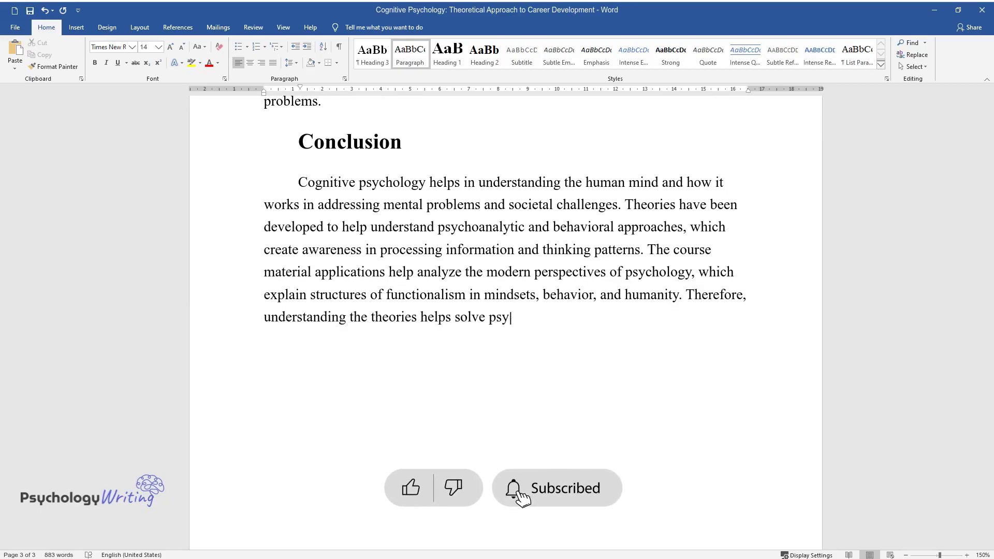
{"action": "type", "text": "chological problems and create go"}
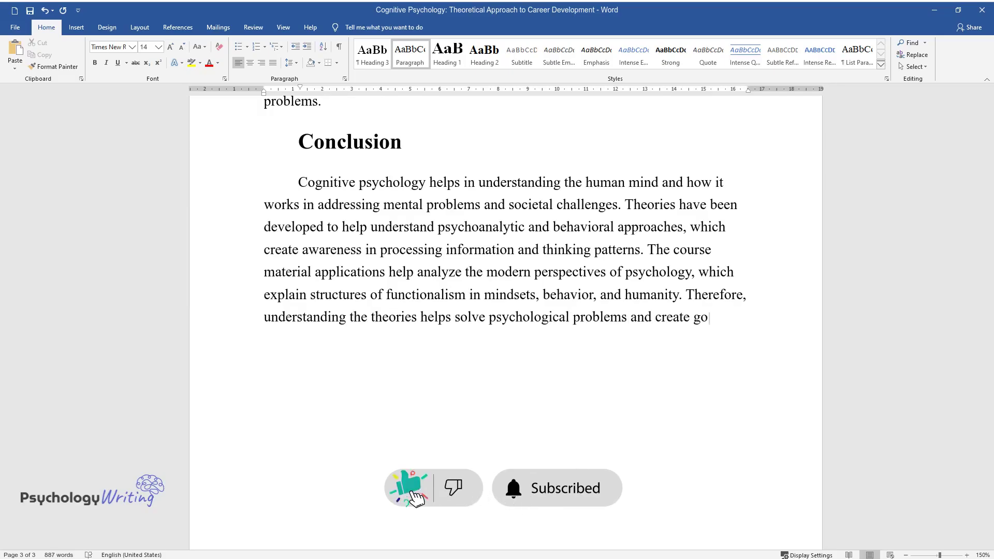
{"action": "type", "text": "od relationships among workers and members of socie"}
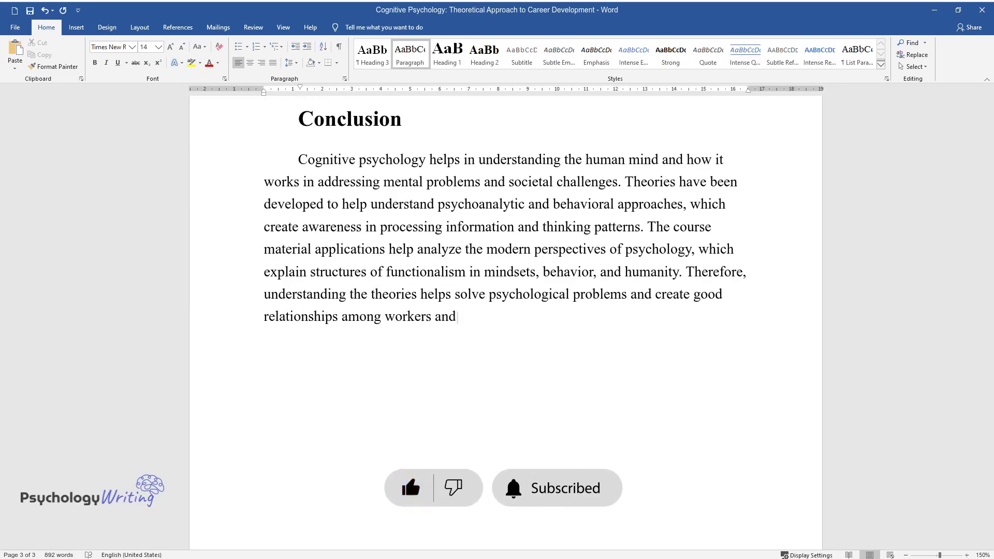